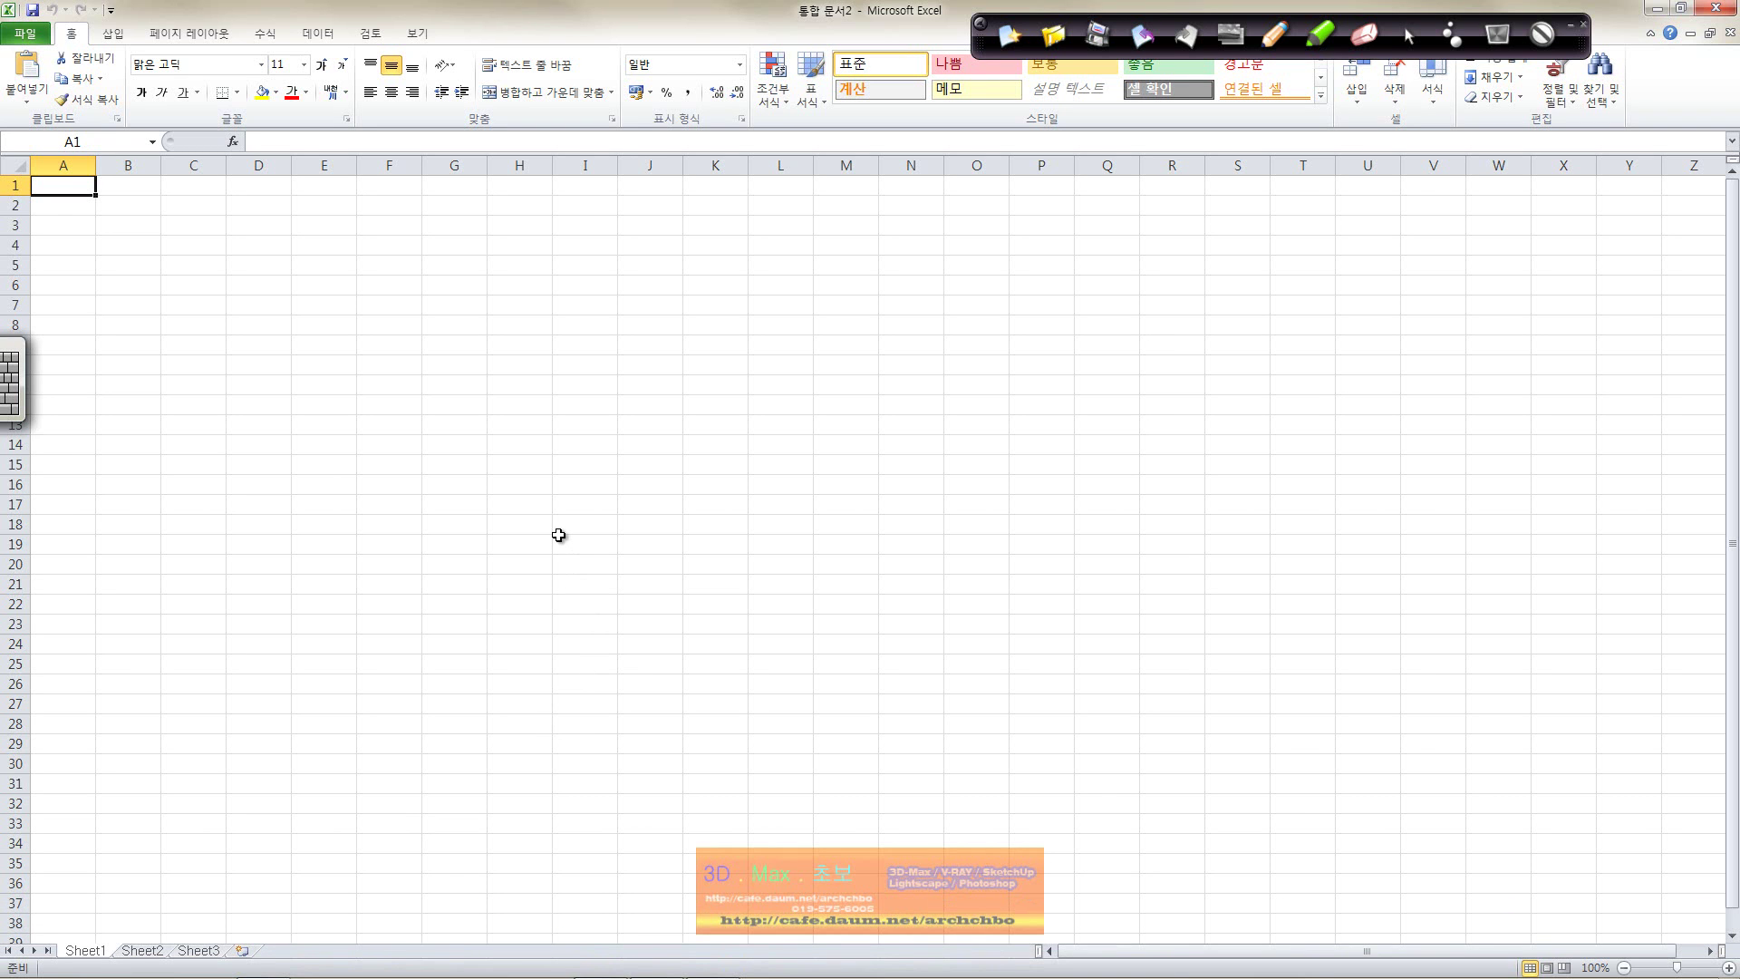
Step: Select I18, then in red pen ink handwrite the FV definition note across the top of the sheet
{"action": "left_click", "coordinate": [560, 530]}
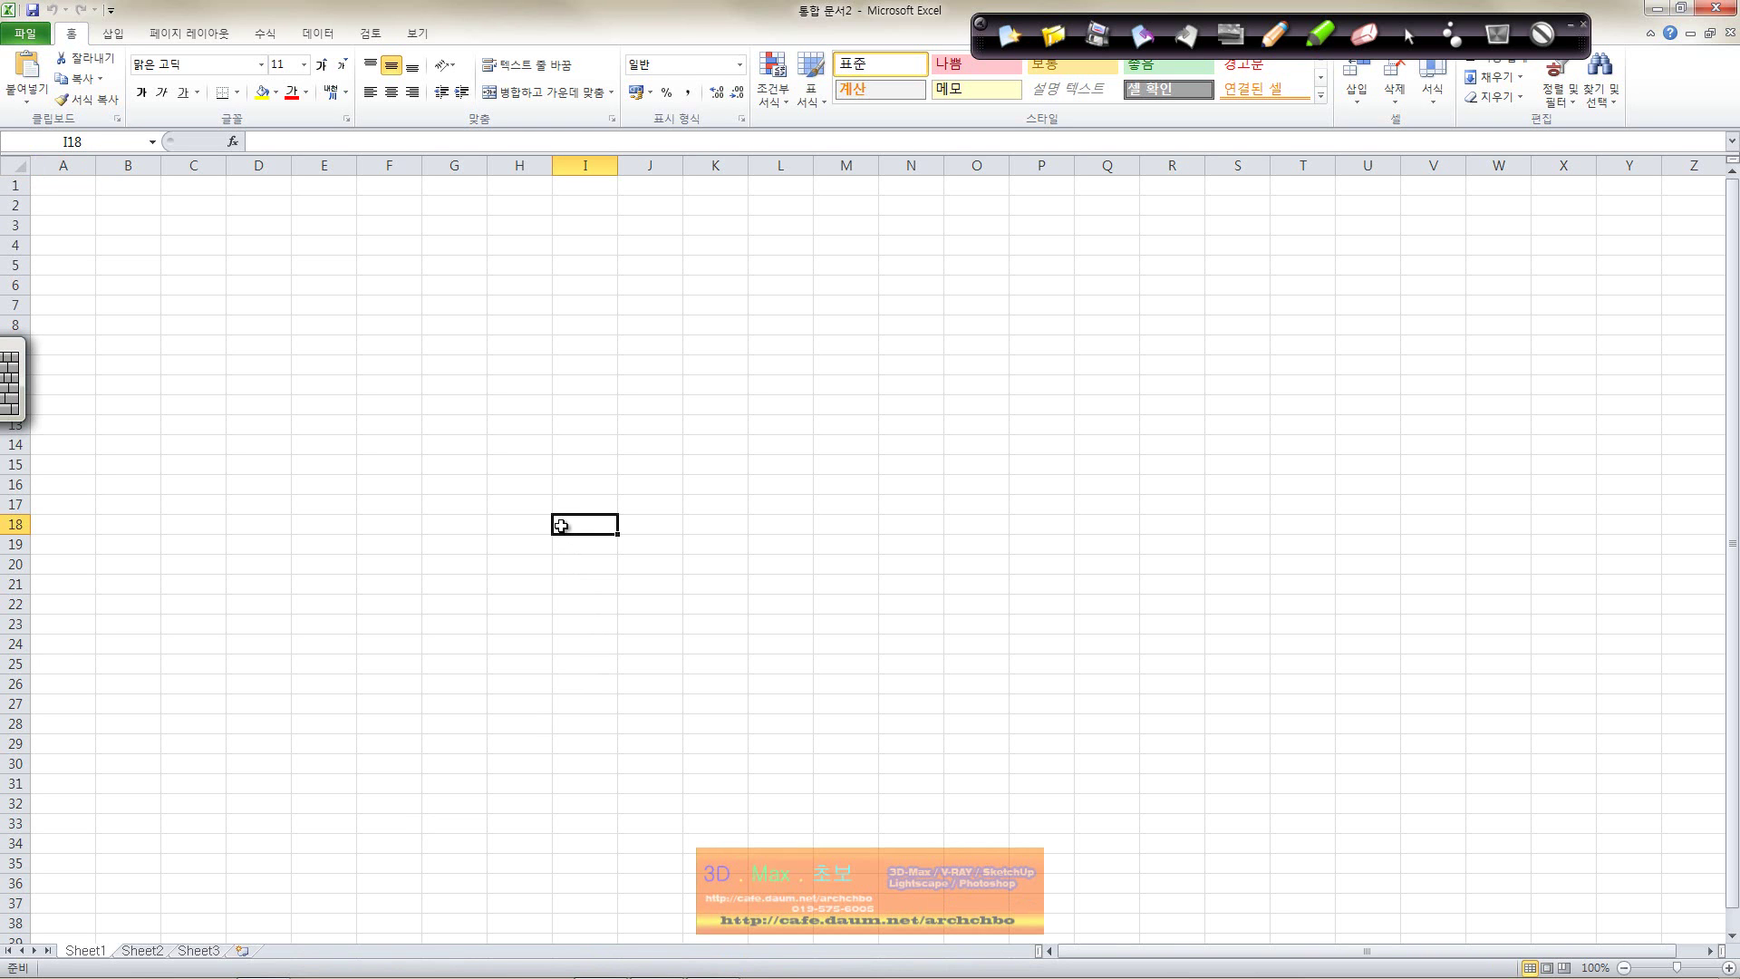
{"action": "left_click", "coordinate": [1275, 34]}
{"action": "mouse_move", "coordinate": [849, 221]}
{"action": "left_mouse_down"}
{"action": "mouse_move", "coordinate": [840, 262]}
{"action": "mouse_move", "coordinate": [856, 222]}
{"action": "left_mouse_up"}
{"action": "mouse_move", "coordinate": [858, 237]}
{"action": "left_mouse_down"}
{"action": "mouse_move", "coordinate": [963, 246]}
{"action": "mouse_move", "coordinate": [979, 267]}
{"action": "left_mouse_up"}
{"action": "mouse_move", "coordinate": [1004, 227]}
{"action": "left_mouse_down"}
{"action": "mouse_move", "coordinate": [1027, 237]}
{"action": "mouse_move", "coordinate": [1021, 265]}
{"action": "left_mouse_up"}
{"action": "mouse_move", "coordinate": [1033, 246]}
{"action": "left_mouse_down"}
{"action": "mouse_move", "coordinate": [1053, 270]}
{"action": "mouse_move", "coordinate": [1113, 252]}
{"action": "mouse_move", "coordinate": [1130, 279]}
{"action": "mouse_move", "coordinate": [1181, 243]}
{"action": "mouse_move", "coordinate": [1178, 263]}
{"action": "mouse_move", "coordinate": [1273, 256]}
{"action": "left_mouse_up"}
{"action": "left_click_drag", "start_coordinate": [1238, 257], "coordinate": [1332, 253]}
Step: End the first note line with a dot and handwrite the 5-year deposit line beneath it
{"action": "left_click", "coordinate": [1364, 257]}
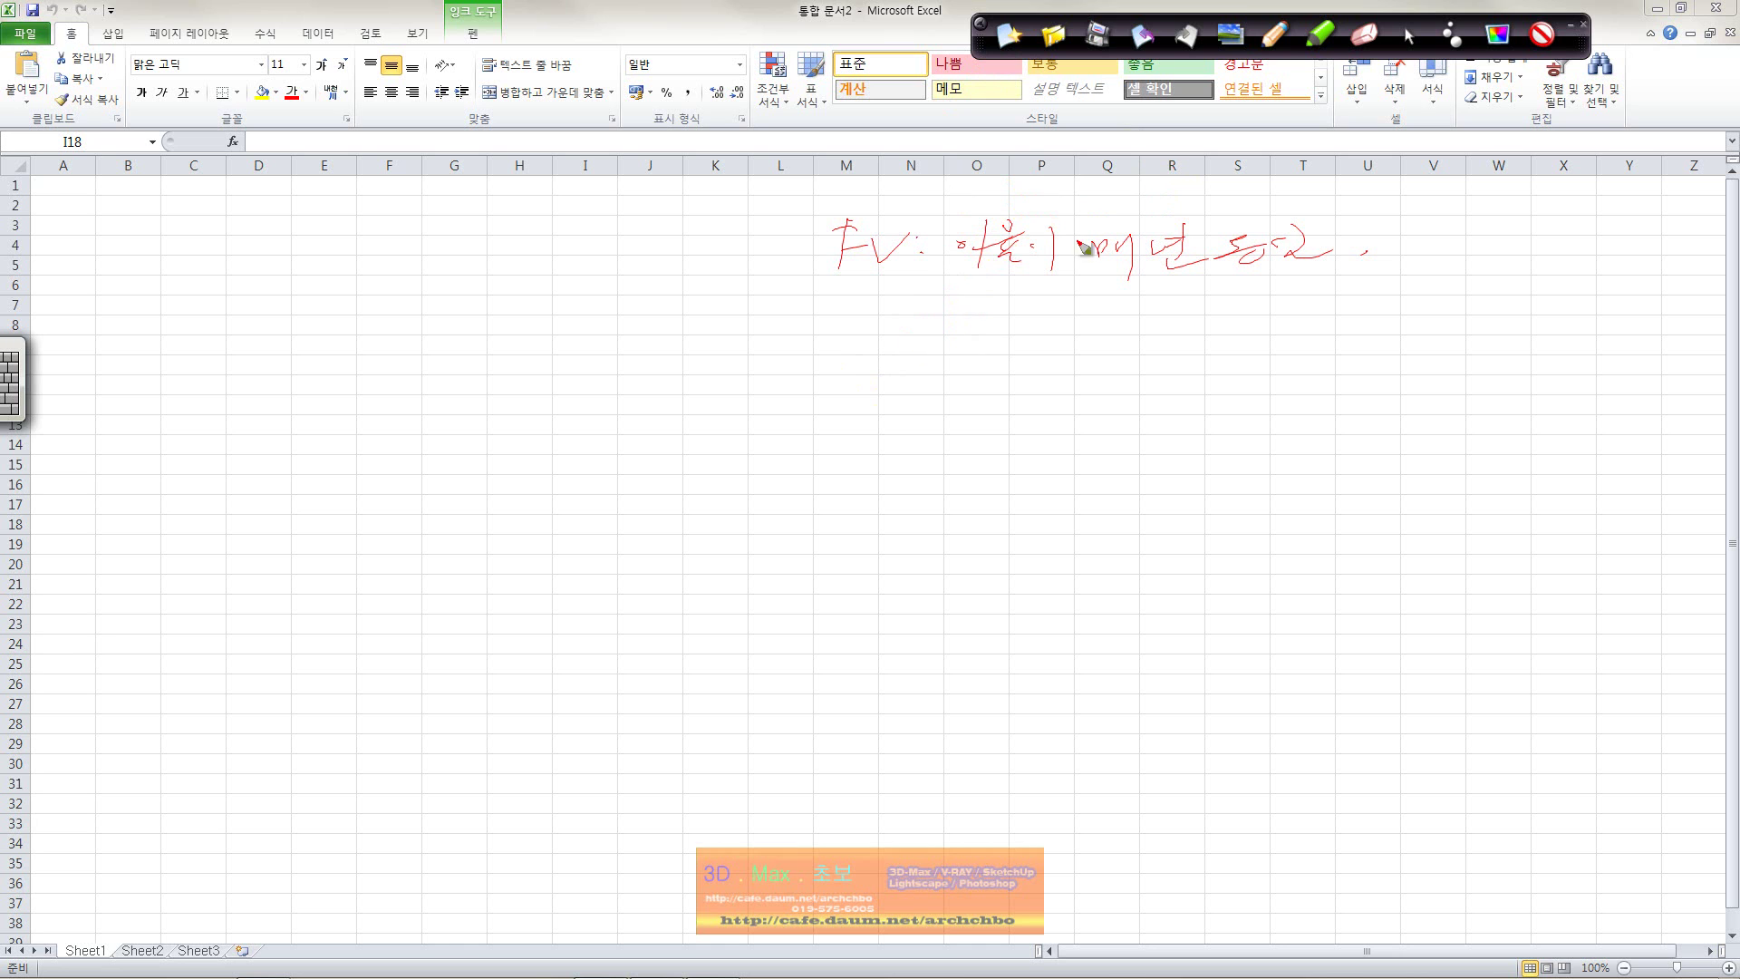
{"action": "mouse_move", "coordinate": [871, 299]}
{"action": "left_mouse_down"}
{"action": "mouse_move", "coordinate": [855, 334]}
{"action": "mouse_move", "coordinate": [1084, 323]}
{"action": "mouse_move", "coordinate": [1169, 328]}
{"action": "mouse_move", "coordinate": [1194, 350]}
{"action": "mouse_move", "coordinate": [1305, 308]}
{"action": "mouse_move", "coordinate": [1320, 312]}
{"action": "mouse_move", "coordinate": [1310, 343]}
{"action": "mouse_move", "coordinate": [1359, 314]}
{"action": "mouse_move", "coordinate": [1360, 341]}
{"action": "left_mouse_up"}
{"action": "left_click", "coordinate": [1380, 334]}
Step: Start the rate list below by handwriting '1년:'
{"action": "left_click_drag", "start_coordinate": [974, 358], "coordinate": [961, 377]}
{"action": "left_click_drag", "start_coordinate": [981, 359], "coordinate": [1038, 377]}
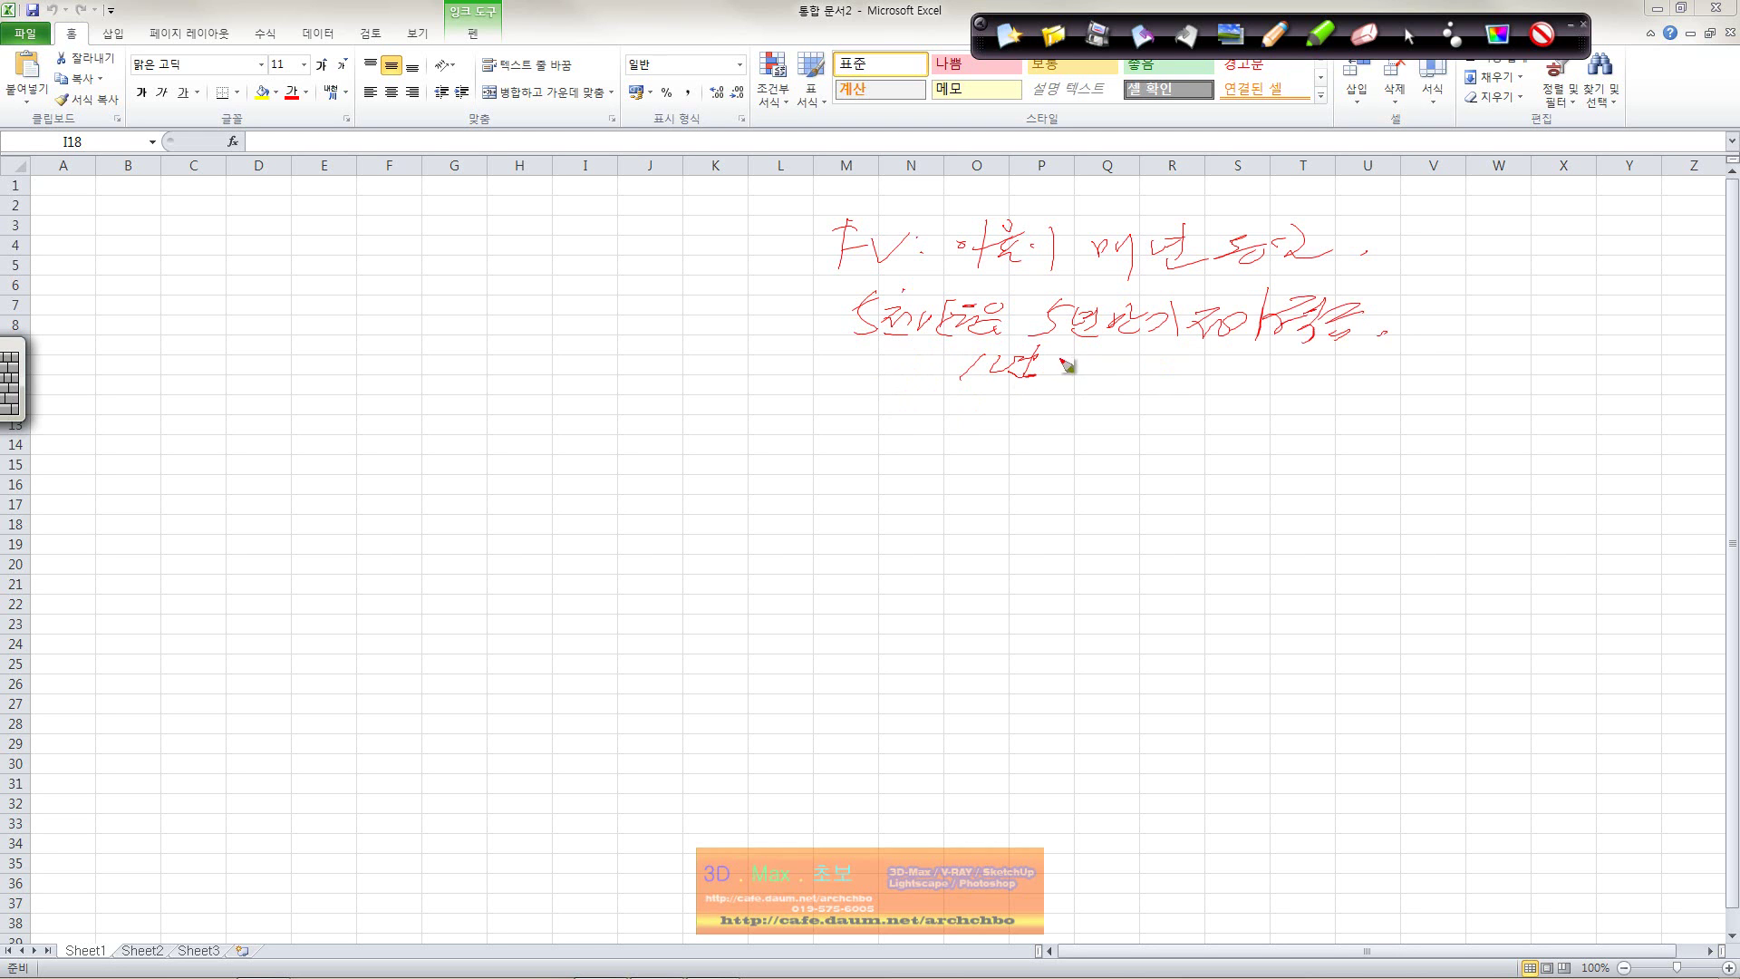
{"action": "left_click", "coordinate": [1059, 372]}
Step: Handwrite the rates for years 1 to 5, 5% through 10%, and bracket the list
{"action": "mouse_move", "coordinate": [1099, 352]}
{"action": "left_mouse_down"}
{"action": "mouse_move", "coordinate": [1075, 376]}
{"action": "mouse_move", "coordinate": [1149, 374]}
{"action": "left_mouse_up"}
{"action": "left_click_drag", "start_coordinate": [959, 399], "coordinate": [1106, 426]}
{"action": "mouse_move", "coordinate": [951, 448]}
{"action": "left_mouse_down"}
{"action": "mouse_move", "coordinate": [959, 472]}
{"action": "mouse_move", "coordinate": [997, 475]}
{"action": "left_mouse_up"}
{"action": "left_click_drag", "start_coordinate": [1001, 460], "coordinate": [1021, 473]}
{"action": "mouse_move", "coordinate": [994, 469]}
{"action": "left_mouse_down"}
{"action": "mouse_move", "coordinate": [1036, 478]}
{"action": "mouse_move", "coordinate": [1151, 444]}
{"action": "mouse_move", "coordinate": [1137, 471]}
{"action": "left_mouse_up"}
{"action": "mouse_move", "coordinate": [961, 509]}
{"action": "left_mouse_down"}
{"action": "mouse_move", "coordinate": [972, 541]}
{"action": "mouse_move", "coordinate": [997, 531]}
{"action": "left_mouse_up"}
{"action": "left_click_drag", "start_coordinate": [1011, 507], "coordinate": [1026, 537]}
{"action": "mouse_move", "coordinate": [1075, 517]}
{"action": "left_mouse_down"}
{"action": "mouse_move", "coordinate": [1067, 542]}
{"action": "mouse_move", "coordinate": [1101, 515]}
{"action": "mouse_move", "coordinate": [1124, 535]}
{"action": "left_mouse_up"}
{"action": "mouse_move", "coordinate": [963, 557]}
{"action": "left_mouse_down"}
{"action": "mouse_move", "coordinate": [952, 585]}
{"action": "mouse_move", "coordinate": [997, 580]}
{"action": "left_mouse_up"}
{"action": "mouse_move", "coordinate": [1011, 560]}
{"action": "left_mouse_down"}
{"action": "mouse_move", "coordinate": [1013, 580]}
{"action": "mouse_move", "coordinate": [1066, 584]}
{"action": "left_mouse_up"}
{"action": "mouse_move", "coordinate": [1106, 560]}
{"action": "left_mouse_down"}
{"action": "mouse_move", "coordinate": [1099, 582]}
{"action": "mouse_move", "coordinate": [1182, 571]}
{"action": "left_mouse_up"}
{"action": "mouse_move", "coordinate": [929, 360]}
{"action": "left_mouse_down"}
{"action": "mouse_move", "coordinate": [889, 410]}
{"action": "mouse_move", "coordinate": [912, 550]}
{"action": "left_mouse_up"}
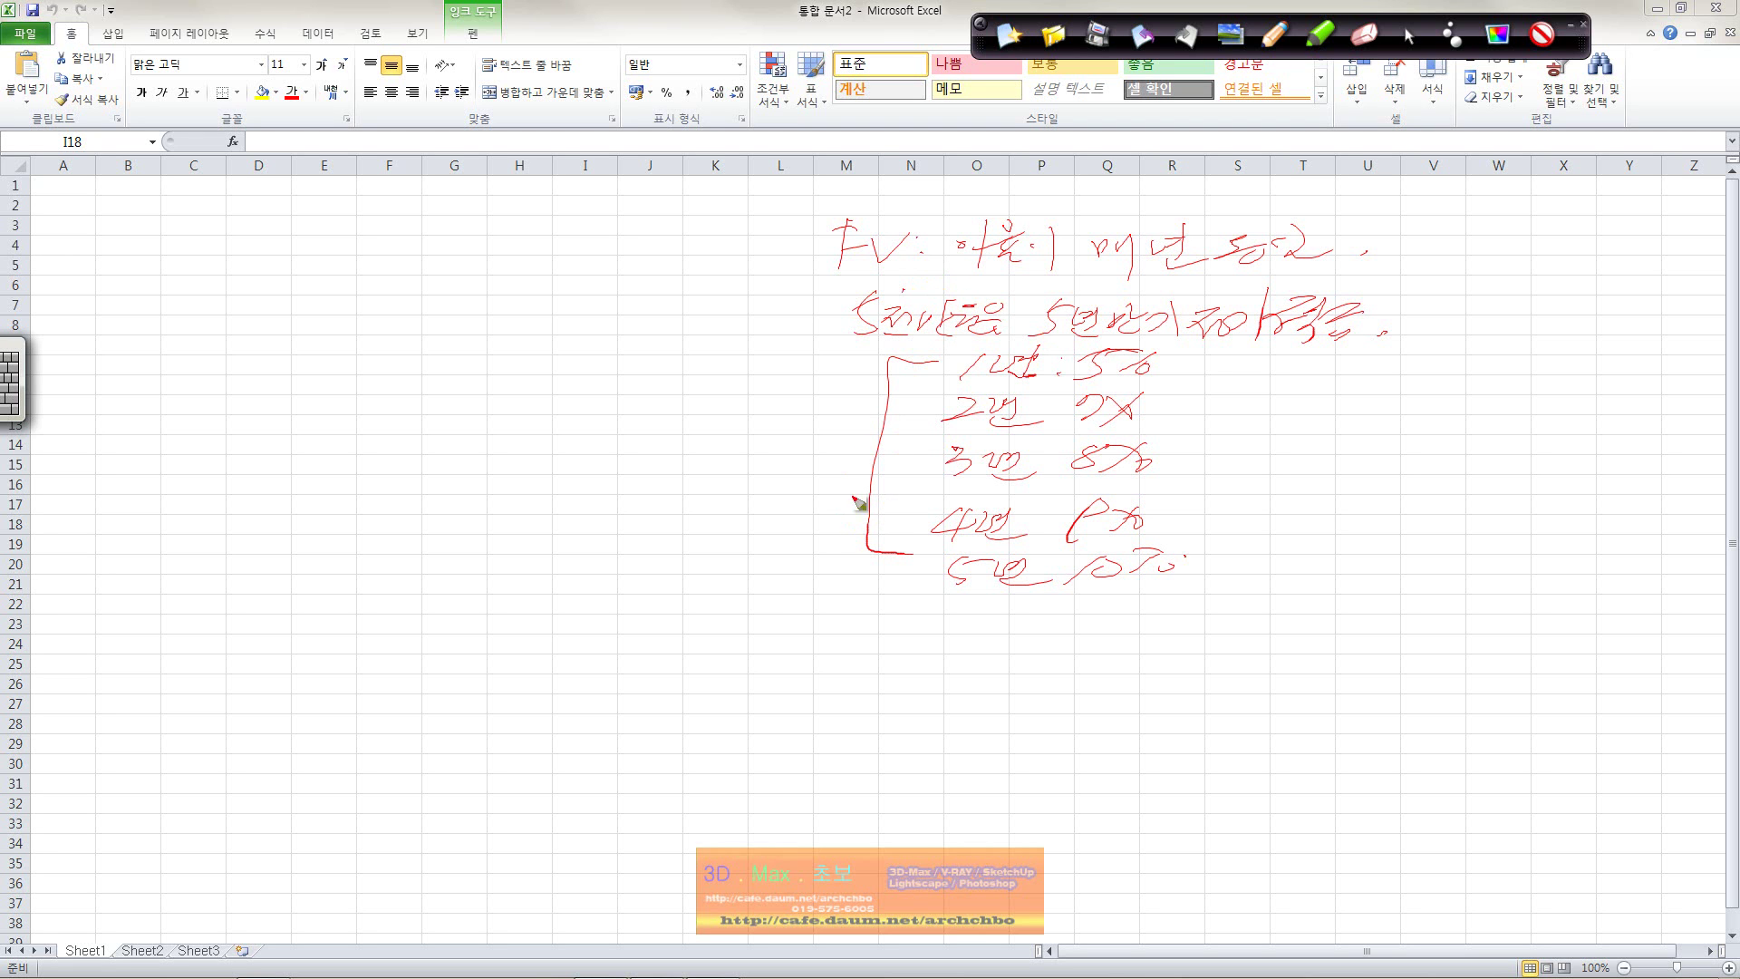
Step: Handwrite 'FVschedule' below the rate list, ending with a dot
{"action": "left_click_drag", "start_coordinate": [777, 651], "coordinate": [816, 625]}
{"action": "mouse_move", "coordinate": [823, 618]}
{"action": "left_mouse_down"}
{"action": "mouse_move", "coordinate": [856, 625]}
{"action": "mouse_move", "coordinate": [851, 646]}
{"action": "mouse_move", "coordinate": [1045, 649]}
{"action": "mouse_move", "coordinate": [1078, 626]}
{"action": "mouse_move", "coordinate": [1106, 645]}
{"action": "left_mouse_up"}
{"action": "left_click", "coordinate": [1167, 637]}
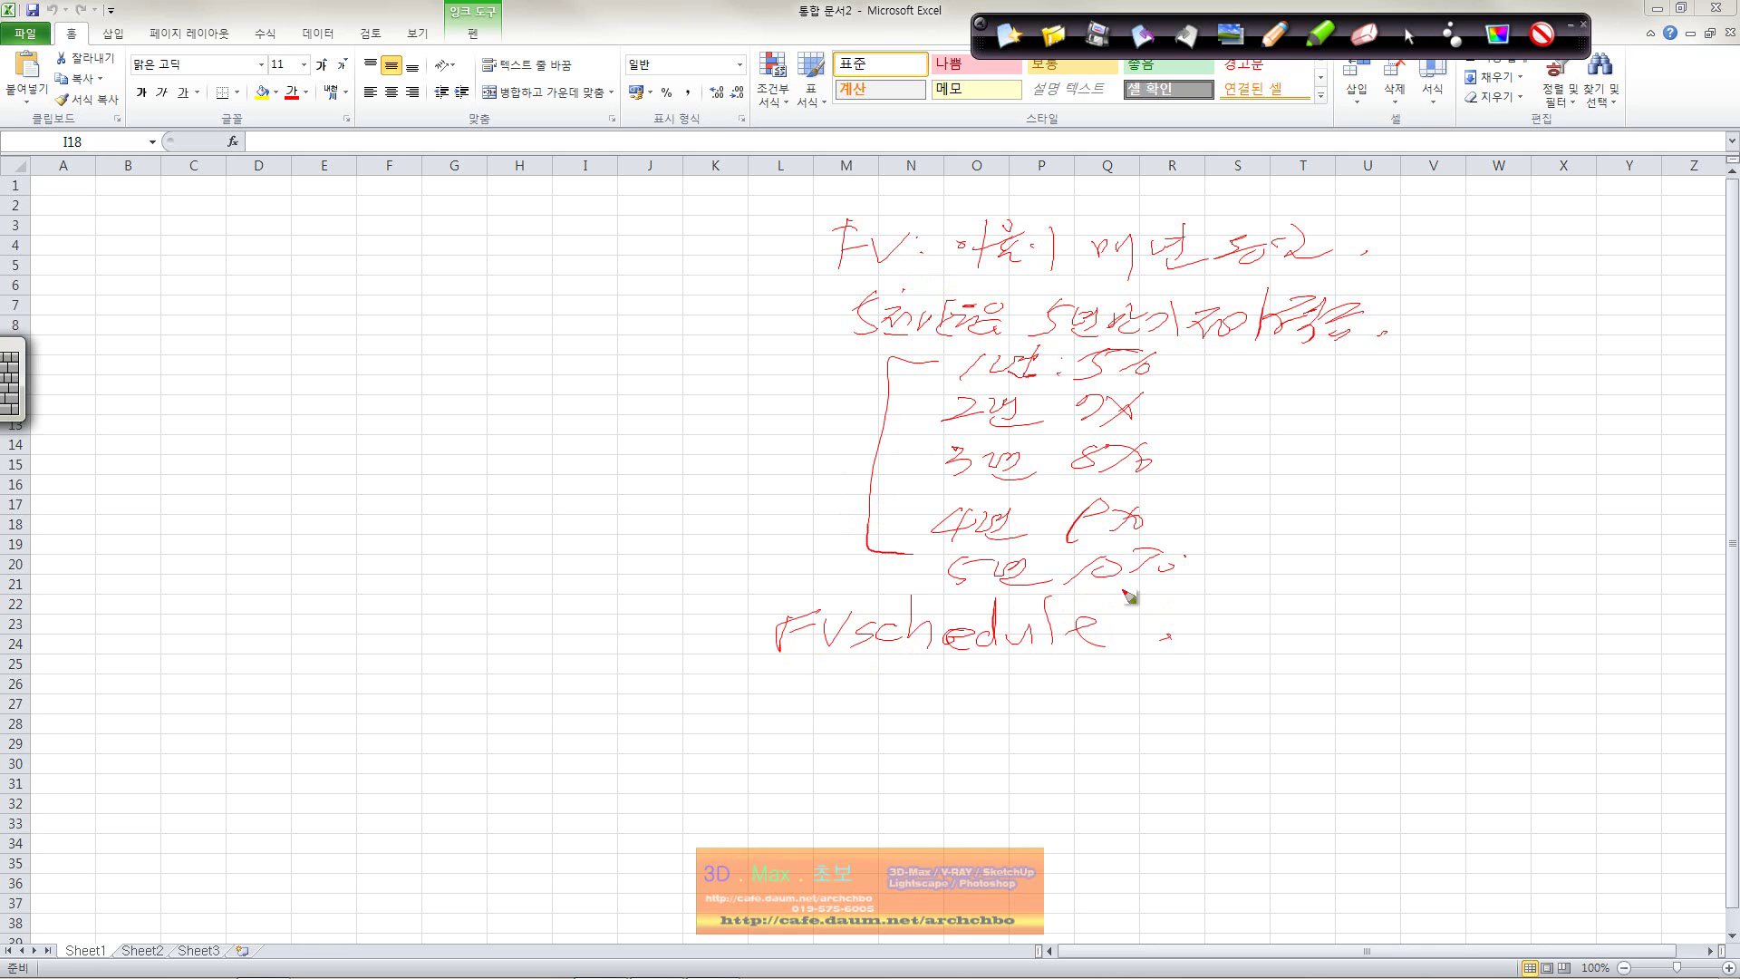
Step: Add a colon after FVschedule and handwrite its two-line explanation
{"action": "left_click", "coordinate": [1121, 624]}
{"action": "left_click", "coordinate": [1123, 639]}
{"action": "mouse_move", "coordinate": [1171, 612]}
{"action": "left_mouse_down"}
{"action": "mouse_move", "coordinate": [1206, 630]}
{"action": "mouse_move", "coordinate": [1228, 605]}
{"action": "mouse_move", "coordinate": [1267, 637]}
{"action": "mouse_move", "coordinate": [1332, 612]}
{"action": "mouse_move", "coordinate": [1262, 660]}
{"action": "mouse_move", "coordinate": [1366, 610]}
{"action": "mouse_move", "coordinate": [1351, 653]}
{"action": "mouse_move", "coordinate": [1416, 591]}
{"action": "mouse_move", "coordinate": [1414, 660]}
{"action": "mouse_move", "coordinate": [1450, 664]}
{"action": "mouse_move", "coordinate": [1491, 630]}
{"action": "left_mouse_up"}
{"action": "mouse_move", "coordinate": [1513, 593]}
{"action": "left_mouse_down"}
{"action": "mouse_move", "coordinate": [1505, 657]}
{"action": "mouse_move", "coordinate": [1561, 610]}
{"action": "mouse_move", "coordinate": [1563, 651]}
{"action": "mouse_move", "coordinate": [1600, 624]}
{"action": "mouse_move", "coordinate": [1618, 637]}
{"action": "left_mouse_up"}
{"action": "mouse_move", "coordinate": [1613, 598]}
{"action": "left_mouse_down"}
{"action": "mouse_move", "coordinate": [1628, 646]}
{"action": "mouse_move", "coordinate": [1692, 600]}
{"action": "mouse_move", "coordinate": [1655, 645]}
{"action": "left_mouse_up"}
{"action": "left_click_drag", "start_coordinate": [1026, 687], "coordinate": [1078, 686]}
{"action": "left_click_drag", "start_coordinate": [1075, 675], "coordinate": [1075, 709]}
{"action": "mouse_move", "coordinate": [1083, 689]}
{"action": "left_mouse_down"}
{"action": "mouse_move", "coordinate": [1104, 679]}
{"action": "mouse_move", "coordinate": [1126, 716]}
{"action": "mouse_move", "coordinate": [1287, 698]}
{"action": "left_mouse_up"}
{"action": "mouse_move", "coordinate": [1298, 669]}
{"action": "left_mouse_down"}
{"action": "mouse_move", "coordinate": [1302, 716]}
{"action": "mouse_move", "coordinate": [1332, 696]}
{"action": "mouse_move", "coordinate": [1391, 700]}
{"action": "left_mouse_up"}
{"action": "mouse_move", "coordinate": [1421, 676]}
{"action": "left_mouse_down"}
{"action": "mouse_move", "coordinate": [1443, 689]}
{"action": "mouse_move", "coordinate": [1430, 718]}
{"action": "mouse_move", "coordinate": [1495, 691]}
{"action": "mouse_move", "coordinate": [1637, 678]}
{"action": "left_mouse_up"}
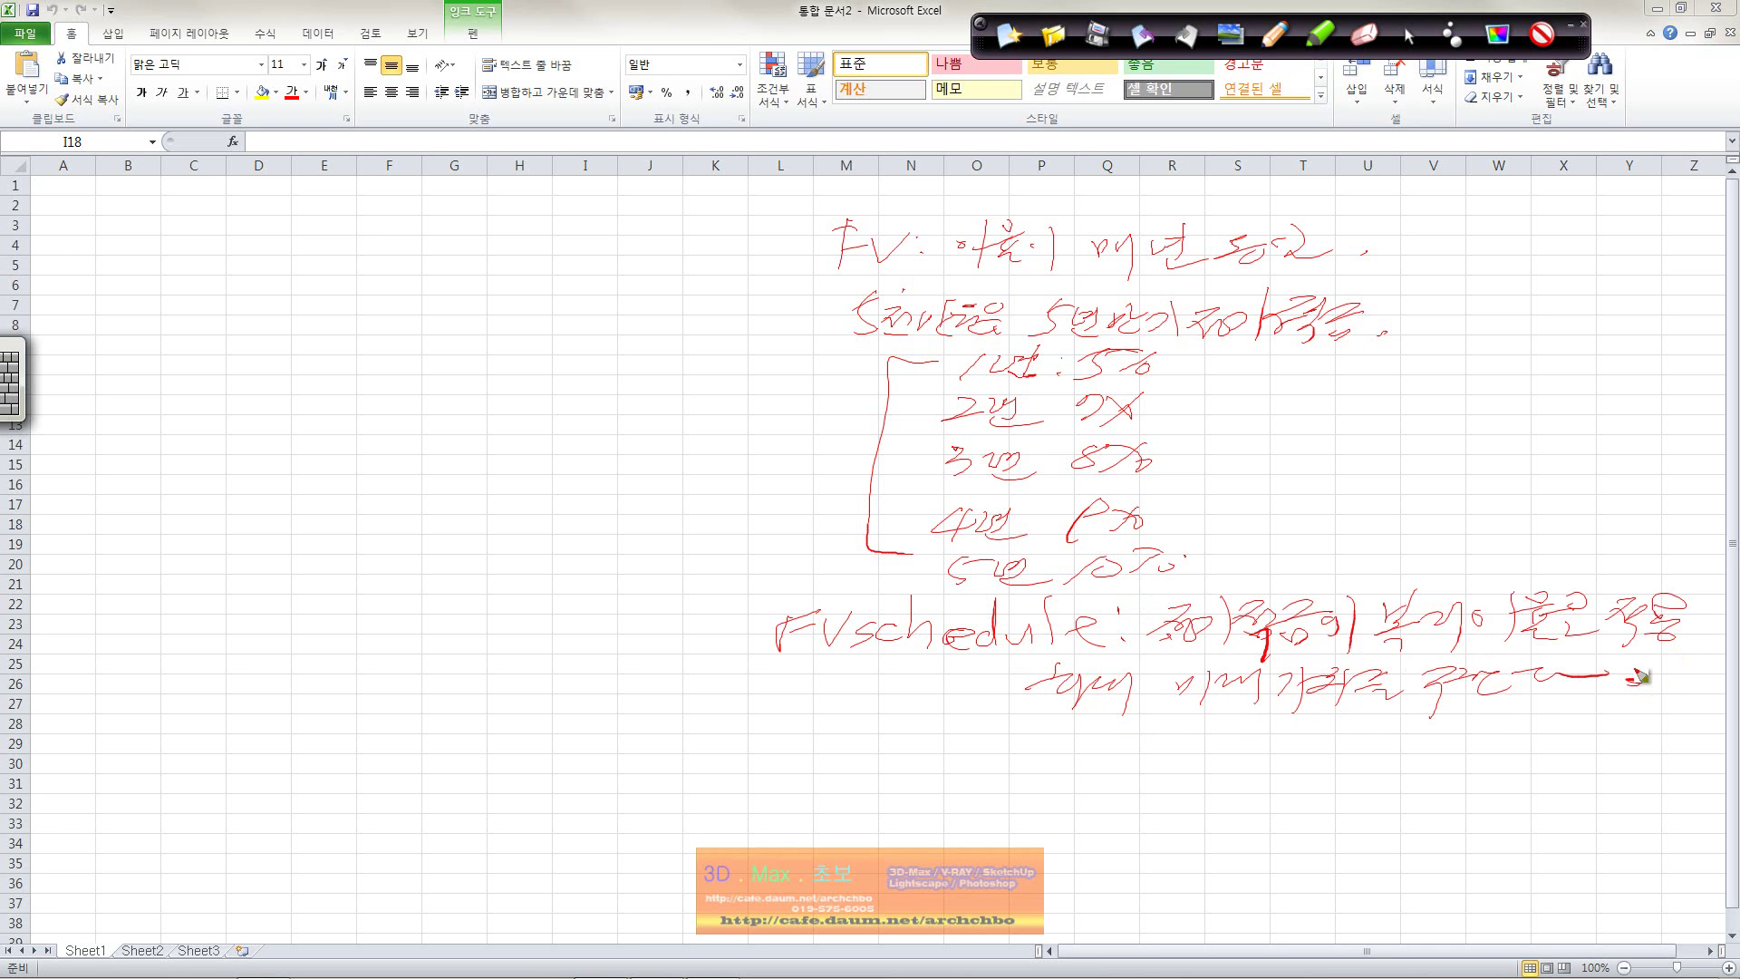
Step: Handwrite the syntax =FVSchedule(원금, 이율배열) beneath the explanation
{"action": "left_click_drag", "start_coordinate": [734, 739], "coordinate": [750, 736]}
{"action": "mouse_move", "coordinate": [732, 752]}
{"action": "left_mouse_down"}
{"action": "mouse_move", "coordinate": [772, 776]}
{"action": "mouse_move", "coordinate": [797, 736]}
{"action": "left_mouse_up"}
{"action": "mouse_move", "coordinate": [803, 736]}
{"action": "left_mouse_down"}
{"action": "mouse_move", "coordinate": [868, 724]}
{"action": "mouse_move", "coordinate": [830, 773]}
{"action": "left_mouse_up"}
{"action": "mouse_move", "coordinate": [884, 742]}
{"action": "left_mouse_down"}
{"action": "mouse_move", "coordinate": [908, 770]}
{"action": "mouse_move", "coordinate": [1056, 771]}
{"action": "left_mouse_up"}
{"action": "mouse_move", "coordinate": [1069, 759]}
{"action": "left_mouse_down"}
{"action": "mouse_move", "coordinate": [1198, 782]}
{"action": "mouse_move", "coordinate": [1256, 745]}
{"action": "left_mouse_up"}
{"action": "mouse_move", "coordinate": [1272, 727]}
{"action": "left_mouse_down"}
{"action": "mouse_move", "coordinate": [1271, 786]}
{"action": "mouse_move", "coordinate": [1296, 739]}
{"action": "left_mouse_up"}
{"action": "mouse_move", "coordinate": [1278, 748]}
{"action": "left_mouse_down"}
{"action": "mouse_move", "coordinate": [1319, 747]}
{"action": "mouse_move", "coordinate": [1314, 779]}
{"action": "mouse_move", "coordinate": [1359, 766]}
{"action": "left_mouse_up"}
{"action": "mouse_move", "coordinate": [1369, 730]}
{"action": "left_mouse_down"}
{"action": "mouse_move", "coordinate": [1374, 766]}
{"action": "mouse_move", "coordinate": [1438, 771]}
{"action": "left_mouse_up"}
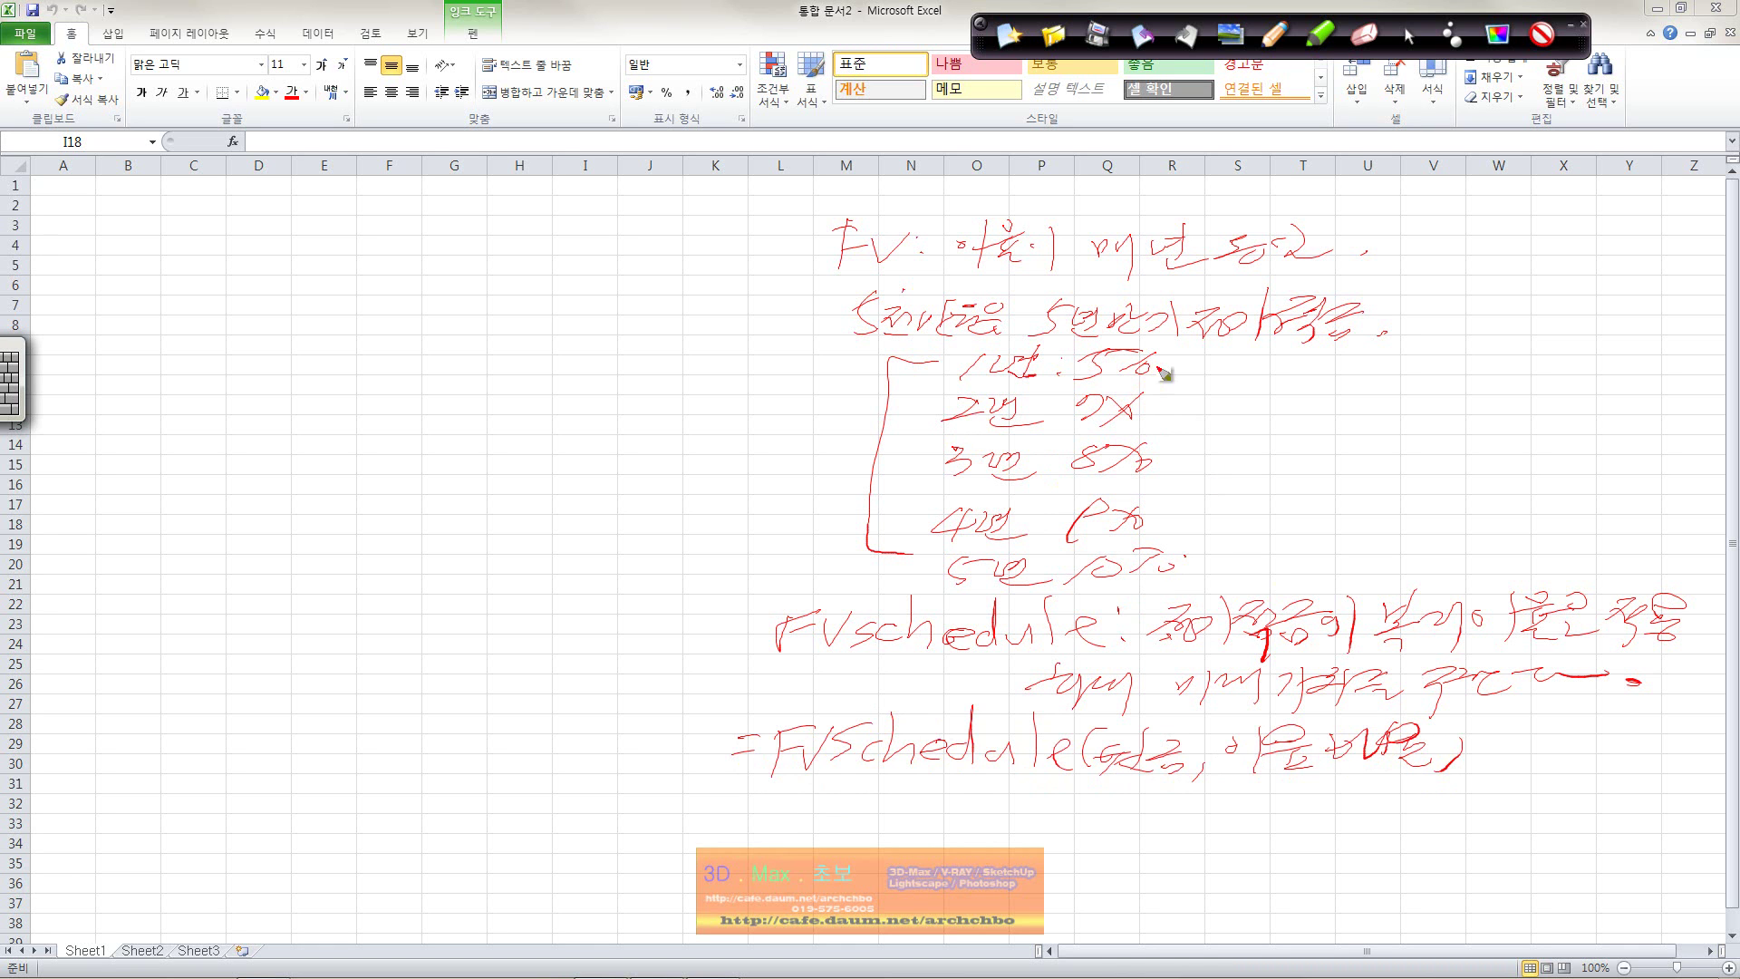
Step: Strike through parts of the rate list, circle the principal argument, and stop inking
{"action": "left_click_drag", "start_coordinate": [1042, 368], "coordinate": [1167, 366]}
{"action": "left_click_drag", "start_coordinate": [1156, 410], "coordinate": [1160, 410]}
{"action": "left_click_drag", "start_coordinate": [1143, 560], "coordinate": [1162, 573]}
{"action": "left_click_drag", "start_coordinate": [1133, 731], "coordinate": [1124, 748]}
{"action": "left_click", "coordinate": [1407, 34]}
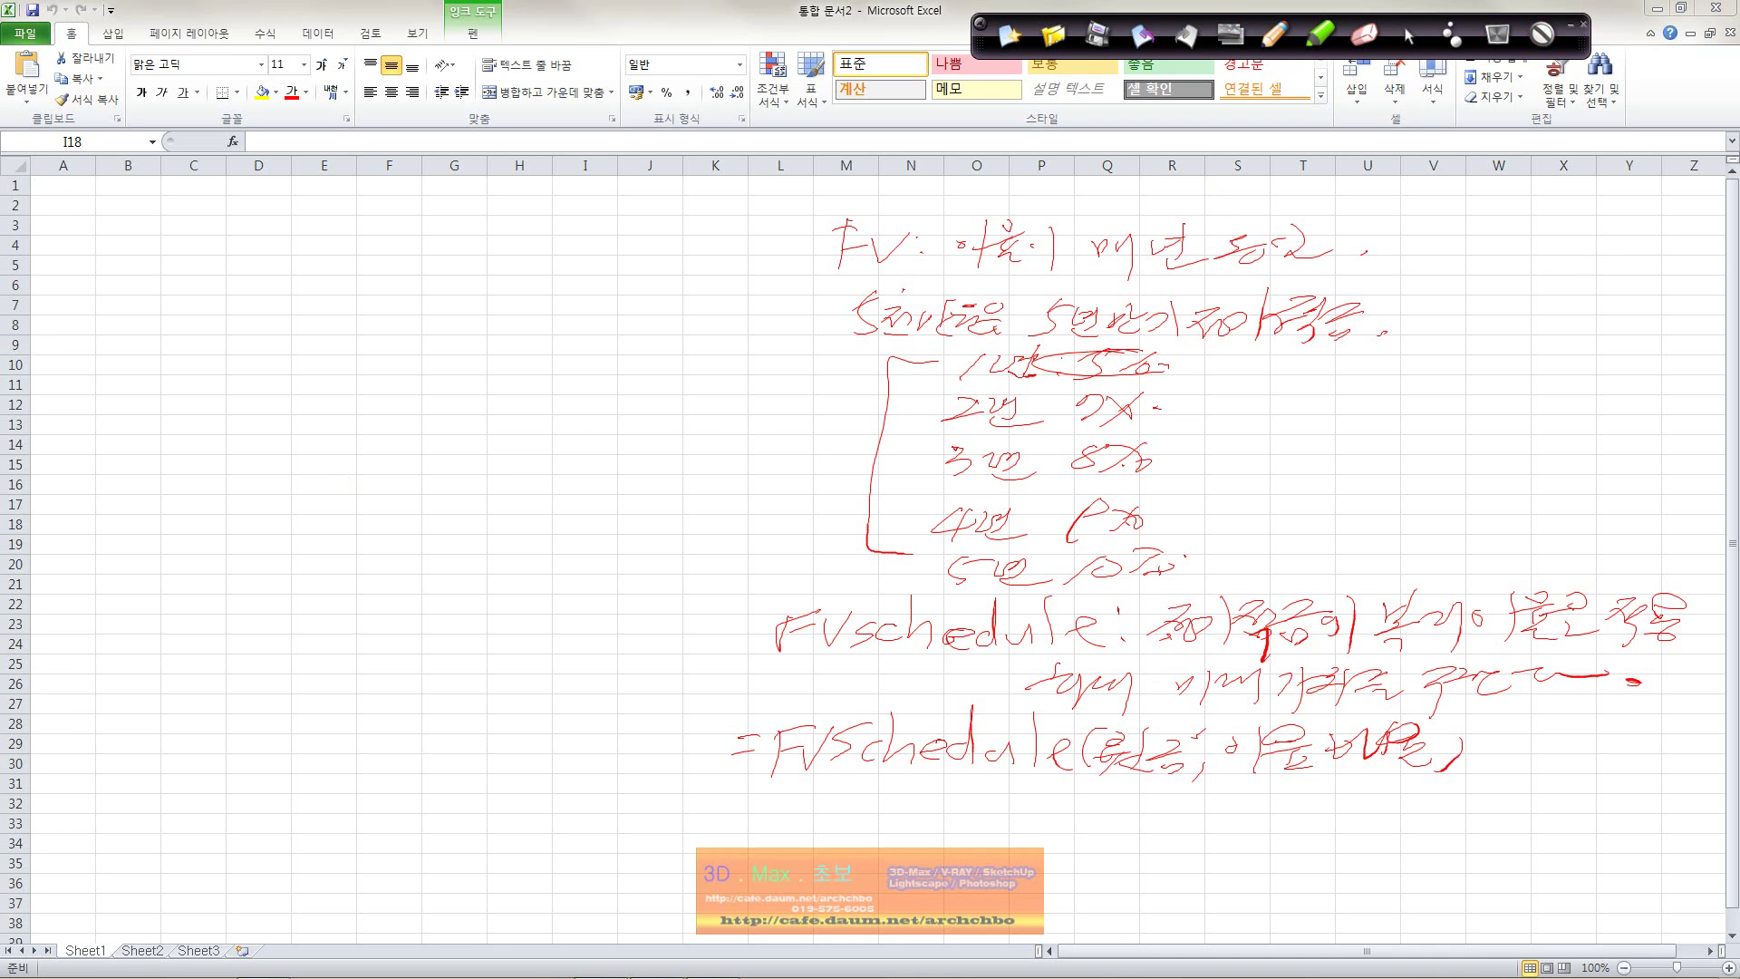
Step: Enter the title 복리계산에 의한 원금의 미래가치 in B1
{"action": "left_click", "coordinate": [216, 187]}
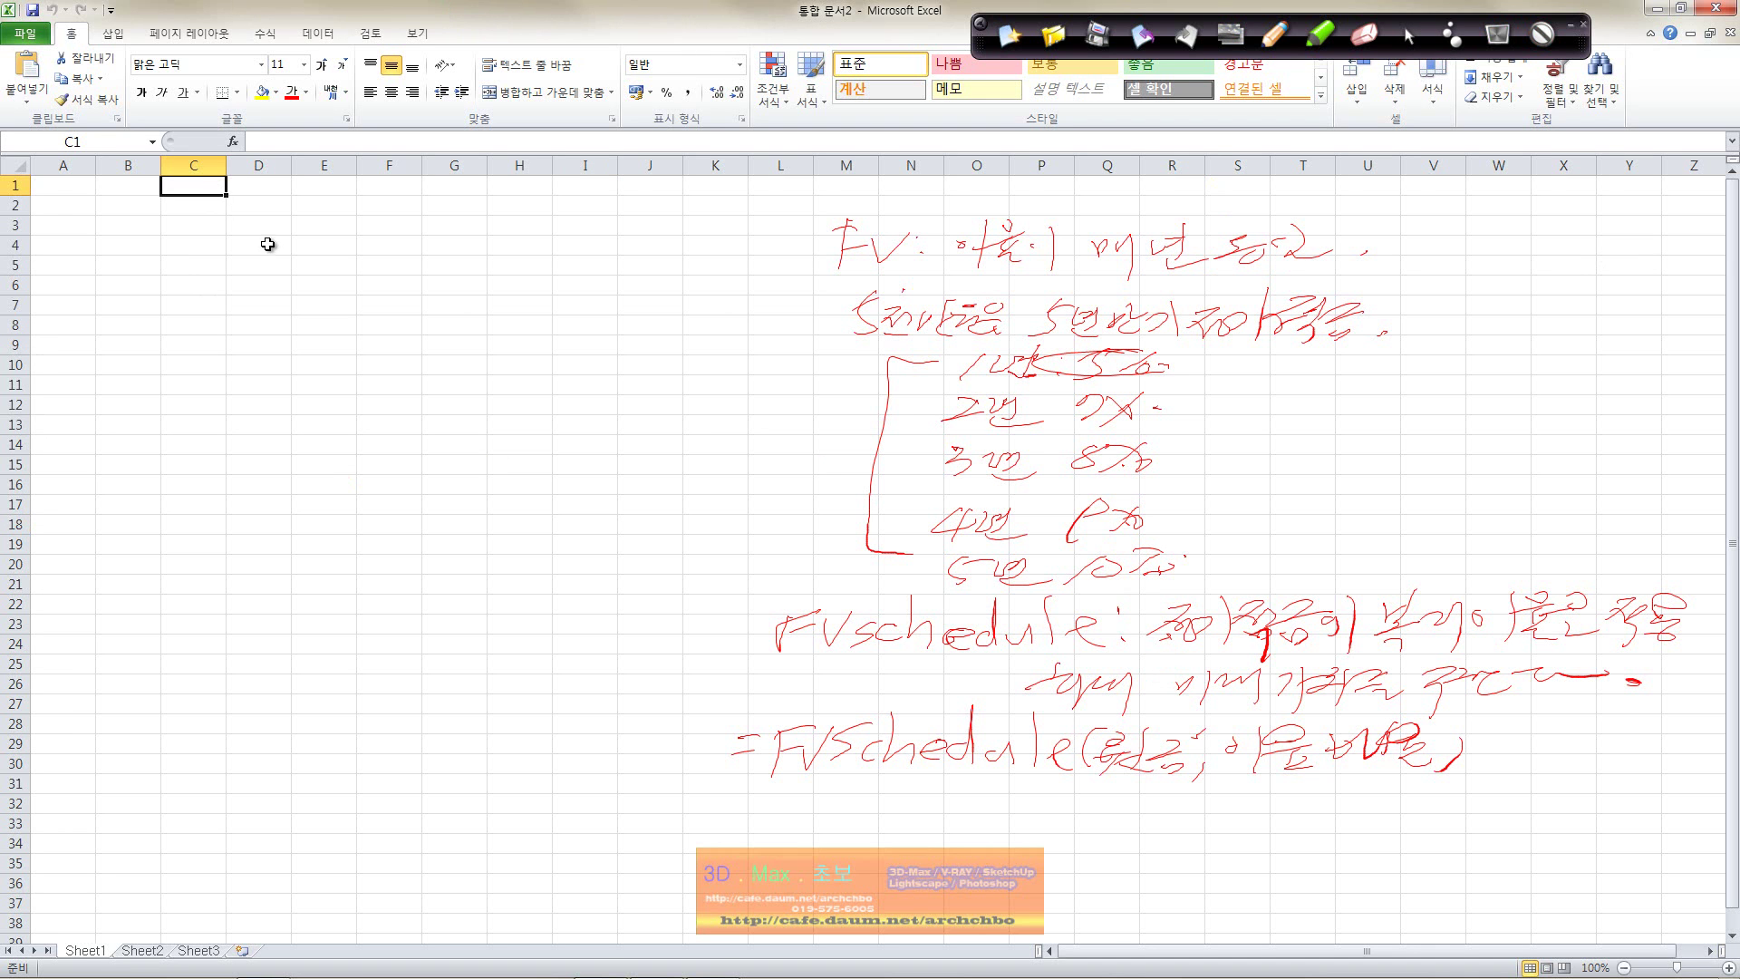
{"action": "type", "text": "qhr"}
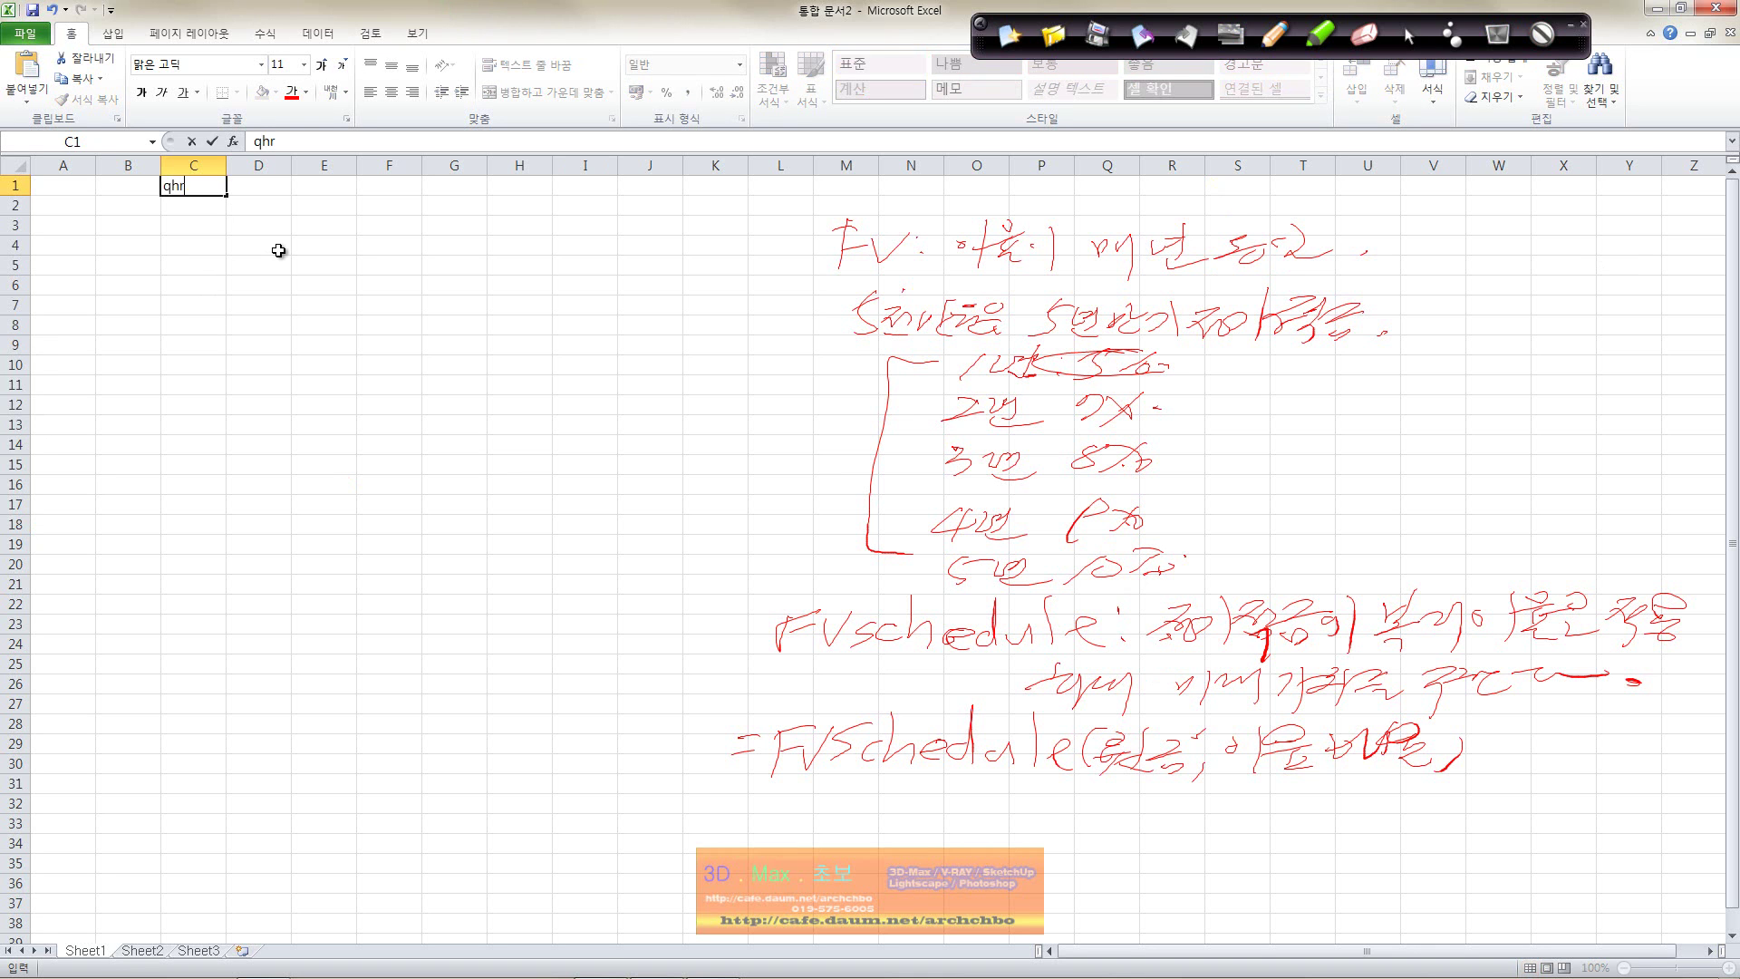
{"action": "key", "text": "Left"}
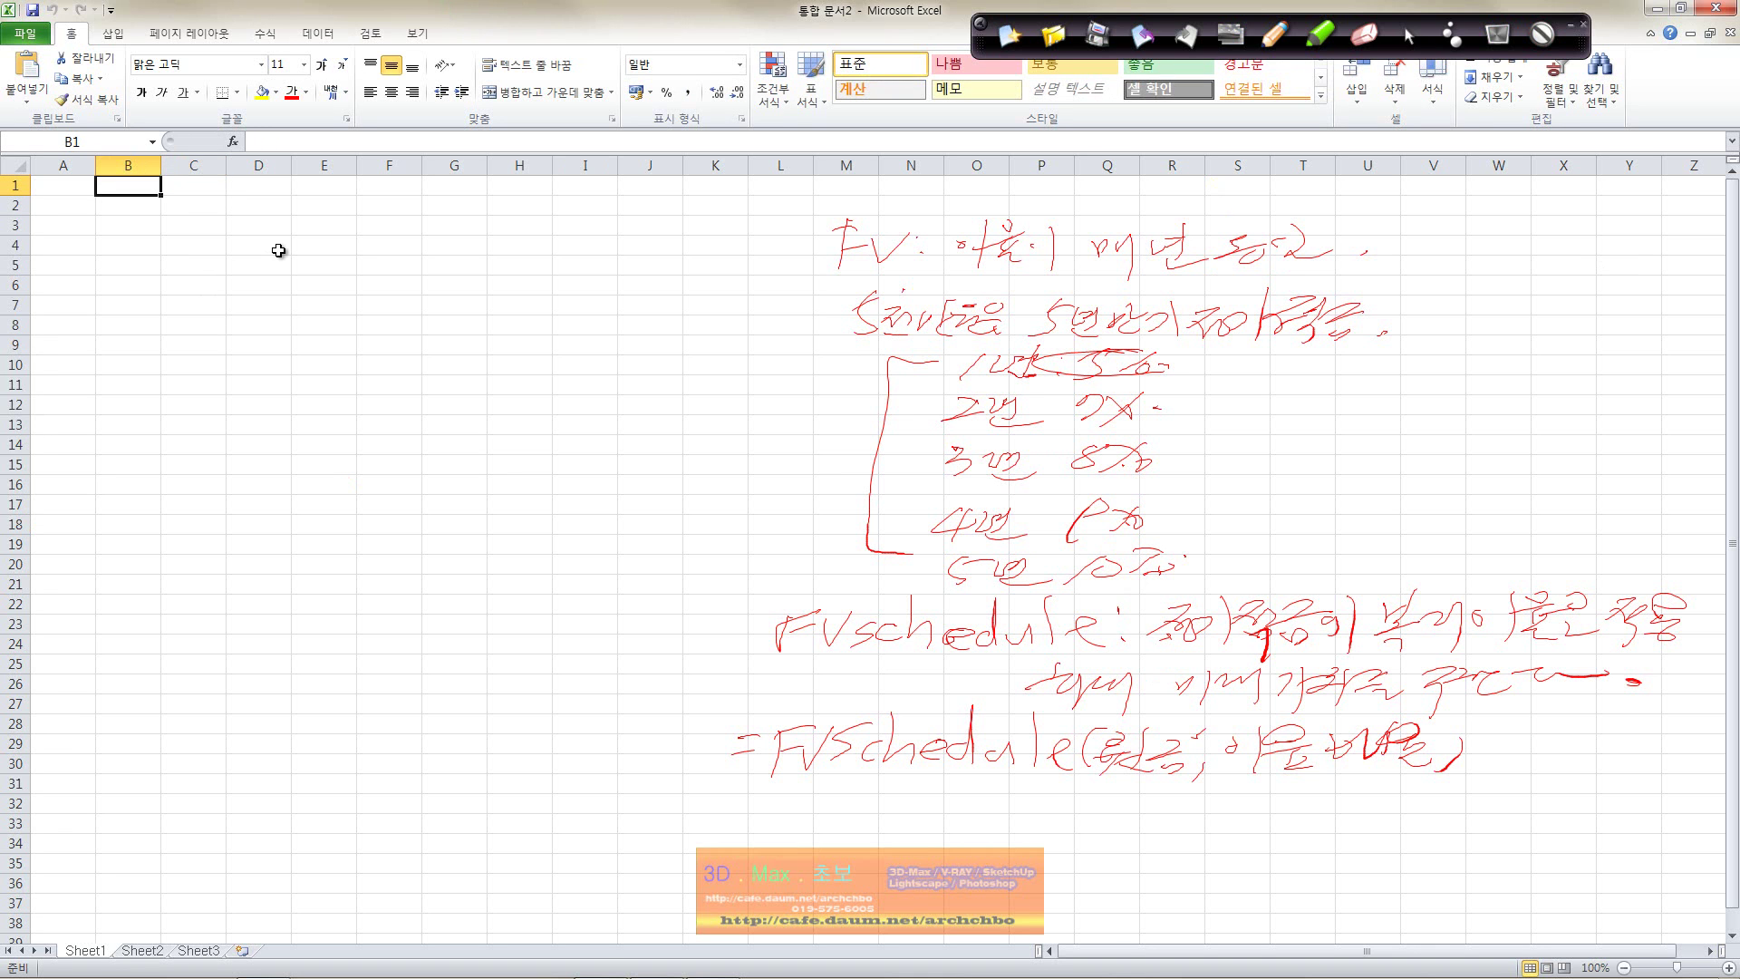
{"action": "type", "text": "복리계산에 의한 "}
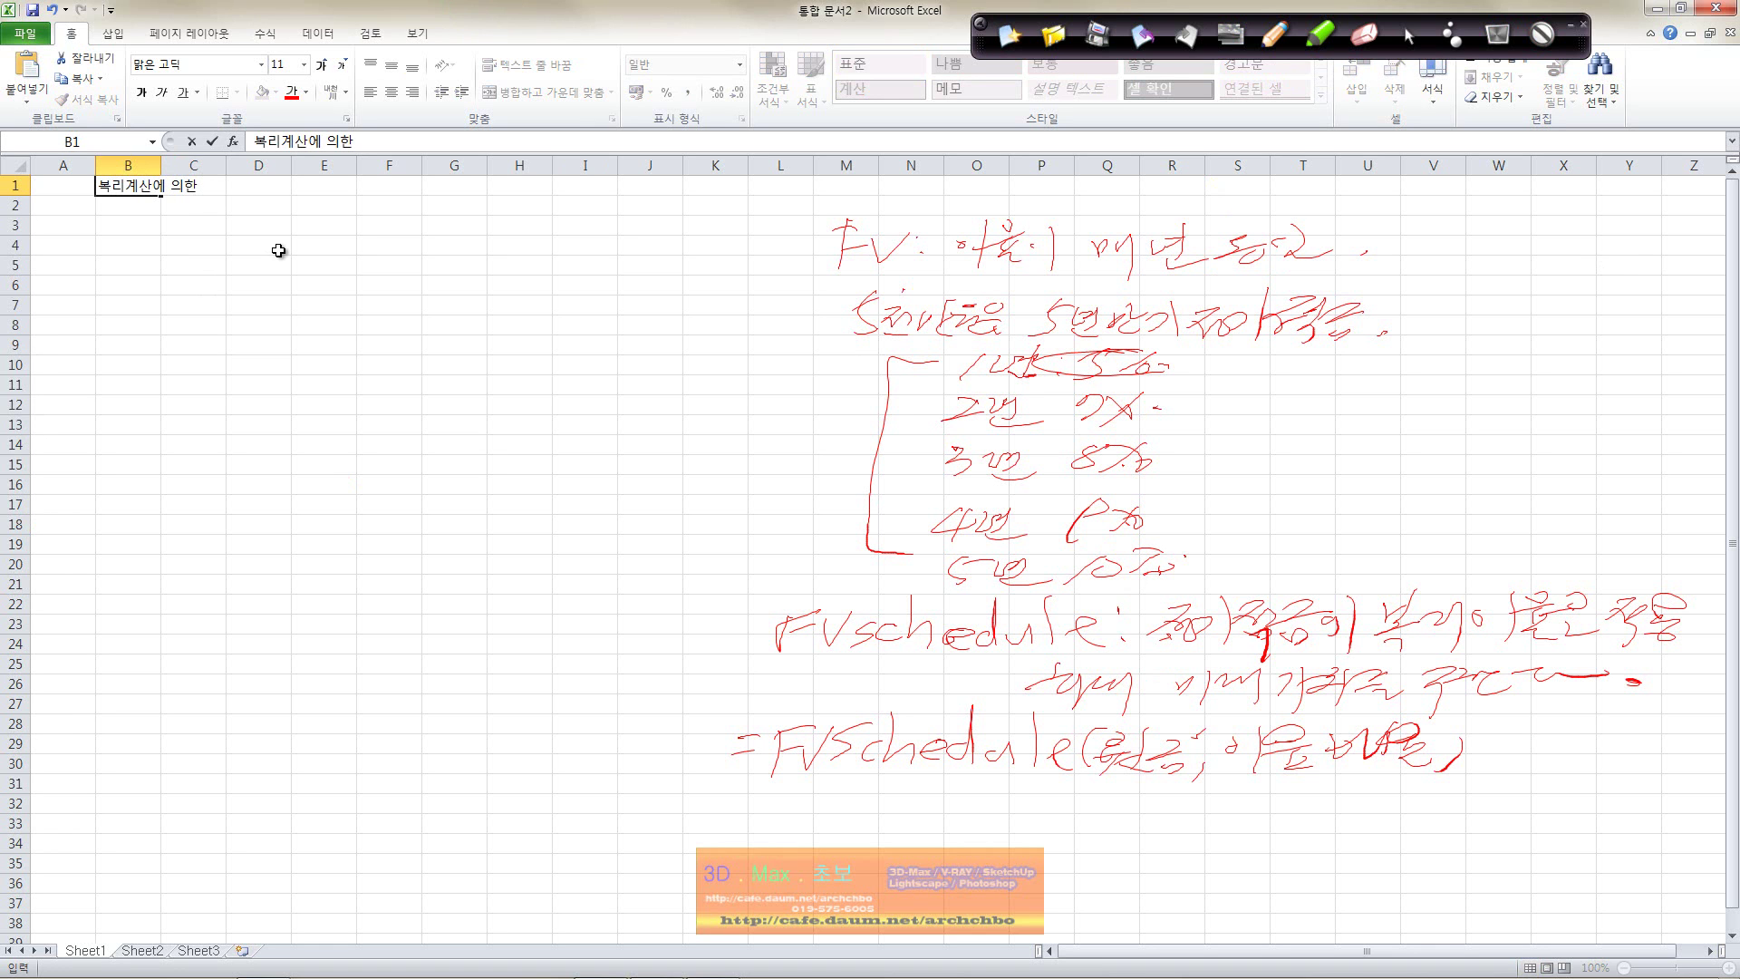
{"action": "type", "text": "금으래가치"}
{"action": "key", "text": "Return"}
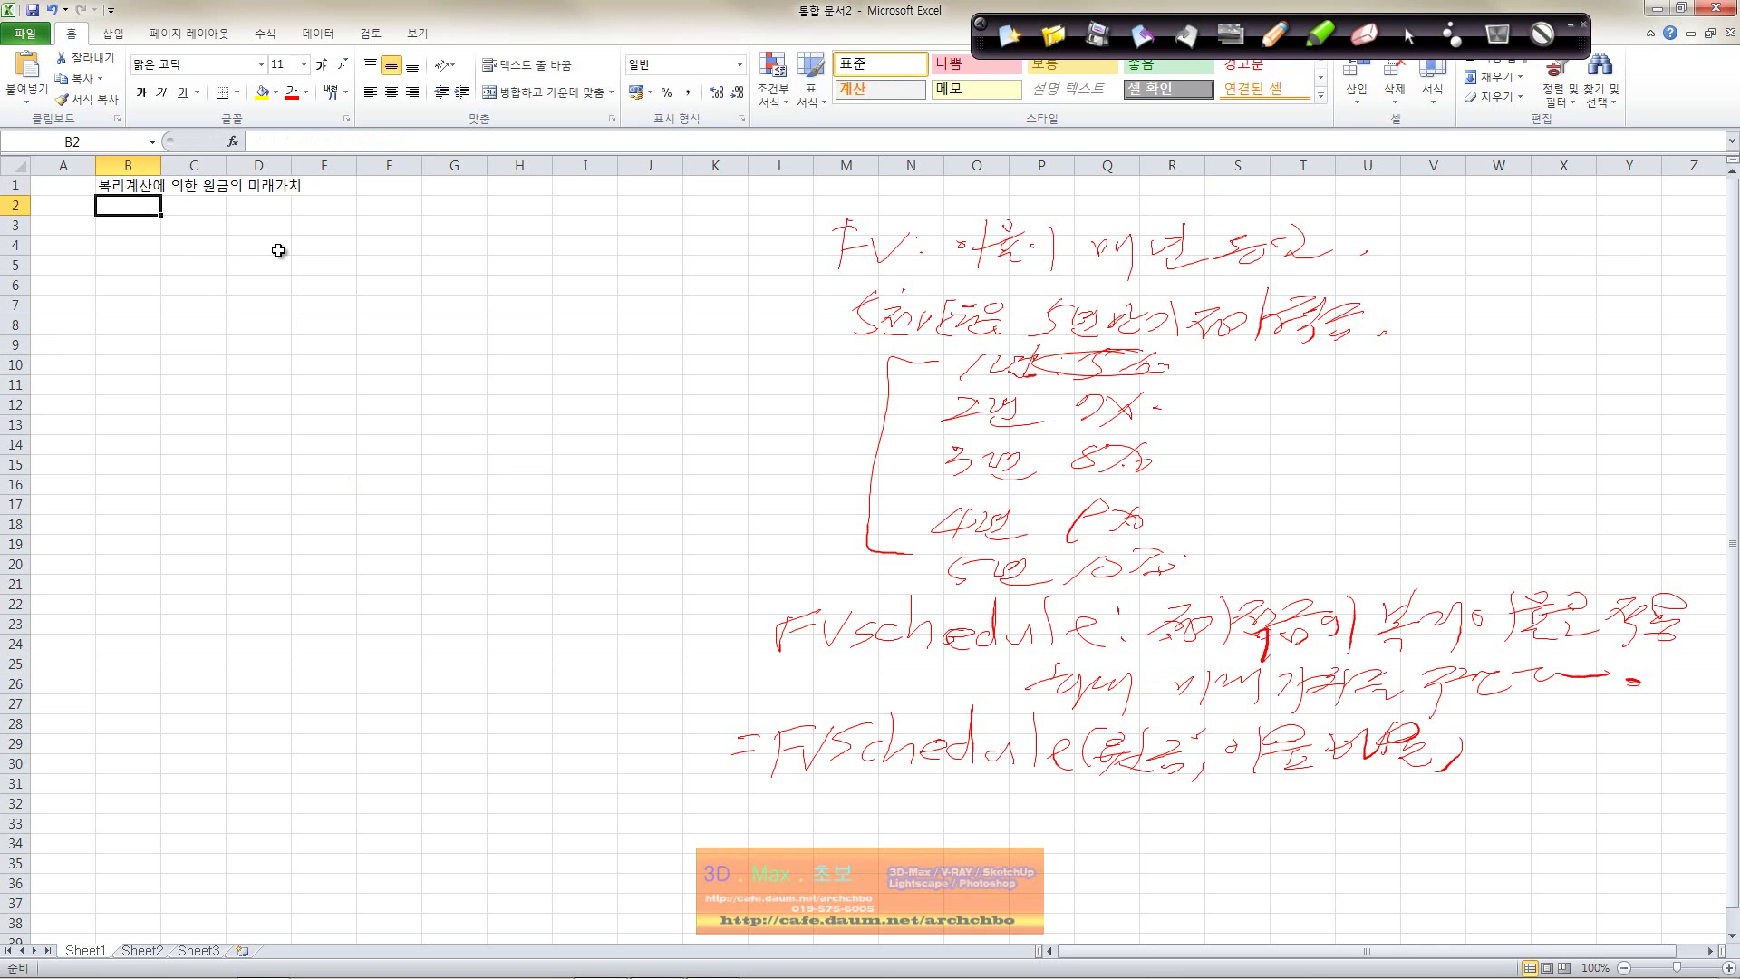
Step: Label B2 원금 and enter the principal 50000000 beside it
{"action": "type", "text": "원그"}
{"action": "key", "text": "Tab"}
{"action": "type", "text": "5"}
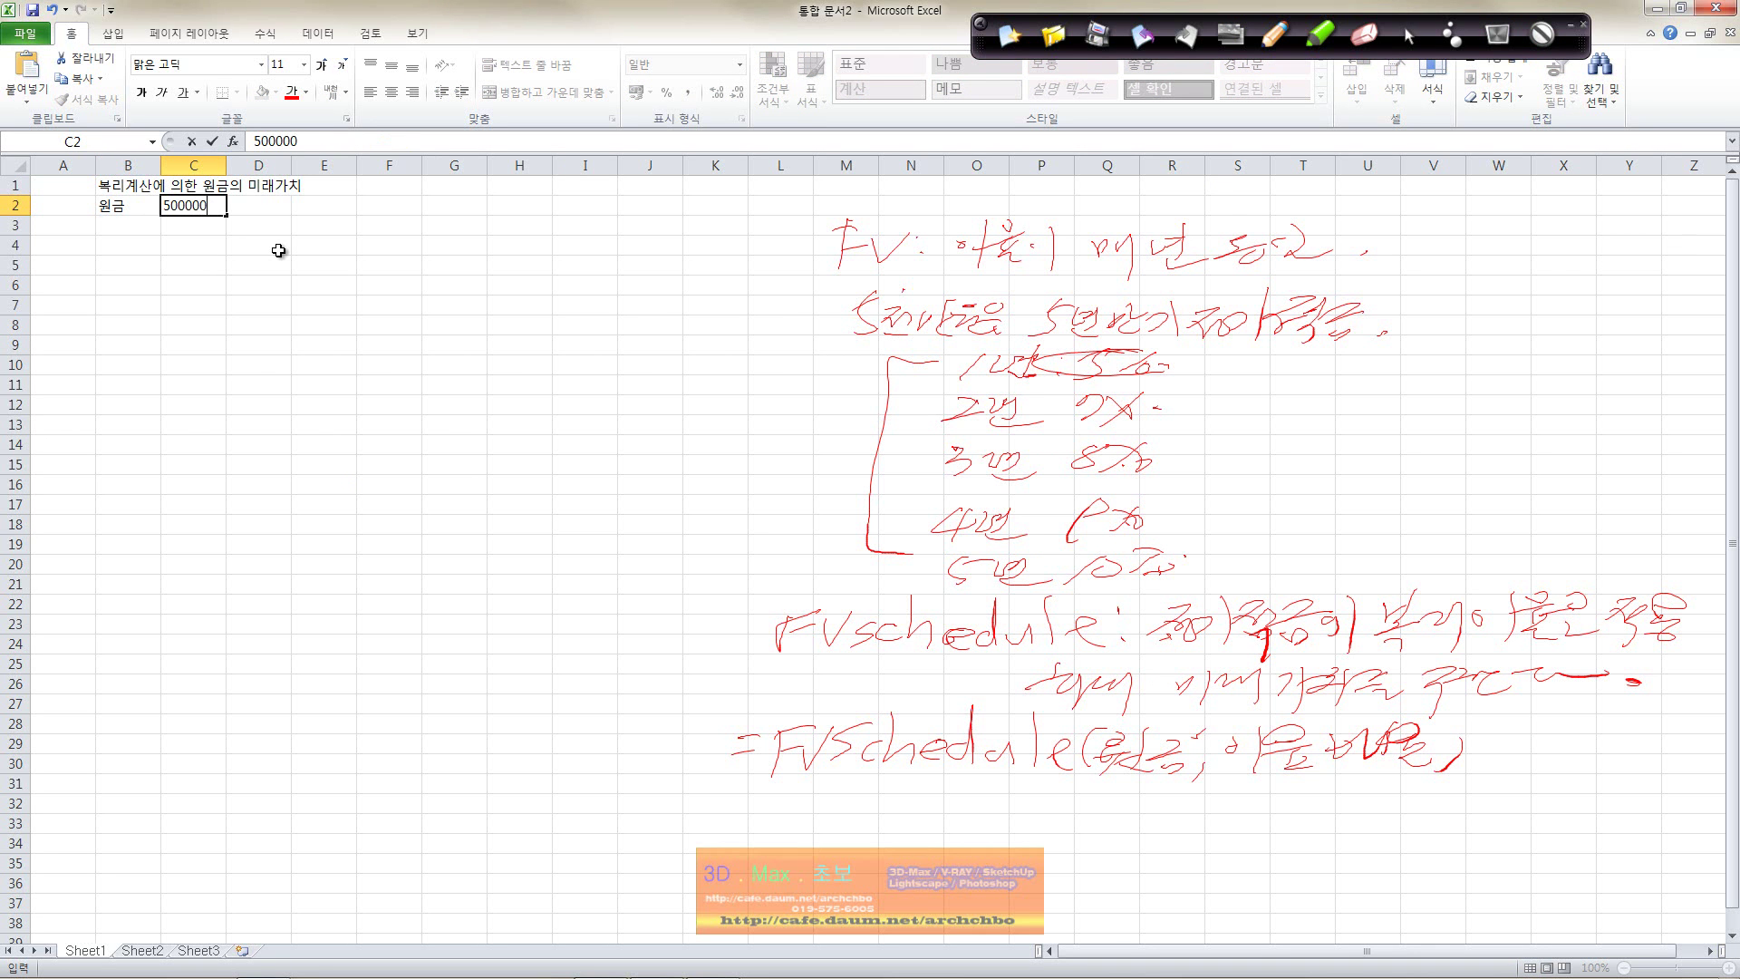
{"action": "type", "text": "00"}
{"action": "key", "text": "Return"}
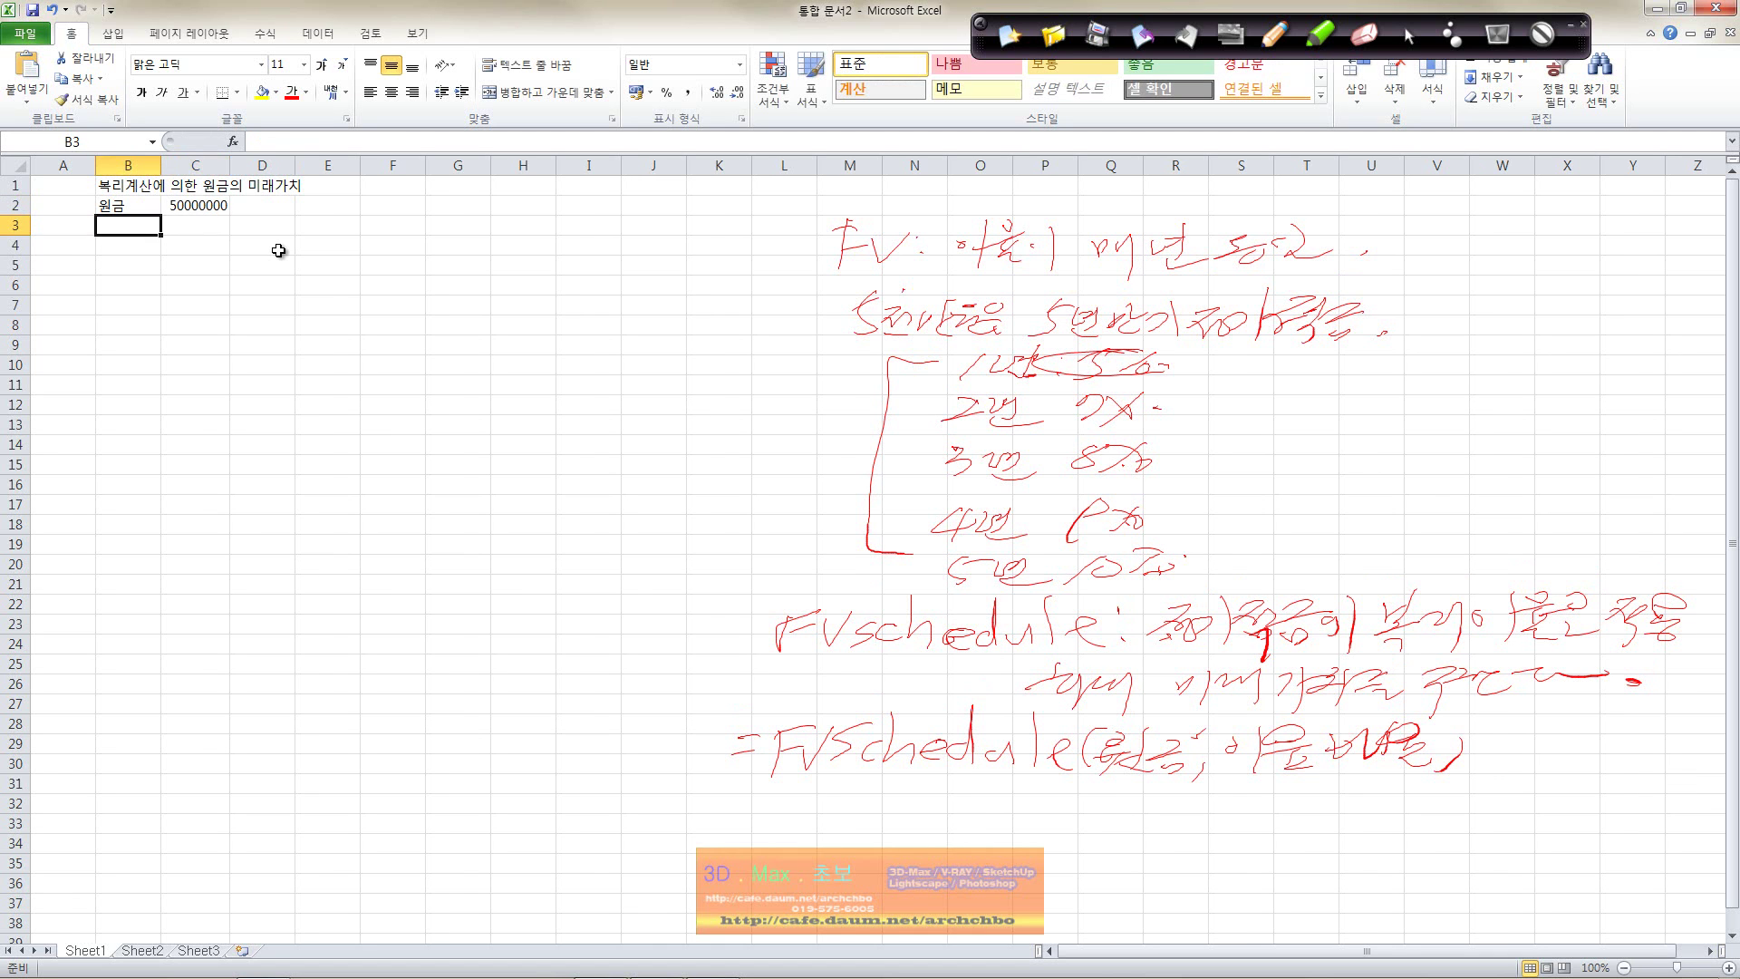
Step: Move the principal 50000000 to D2 and label B3 이율배율
{"action": "key", "text": "Up"}
{"action": "key", "text": "Right"}
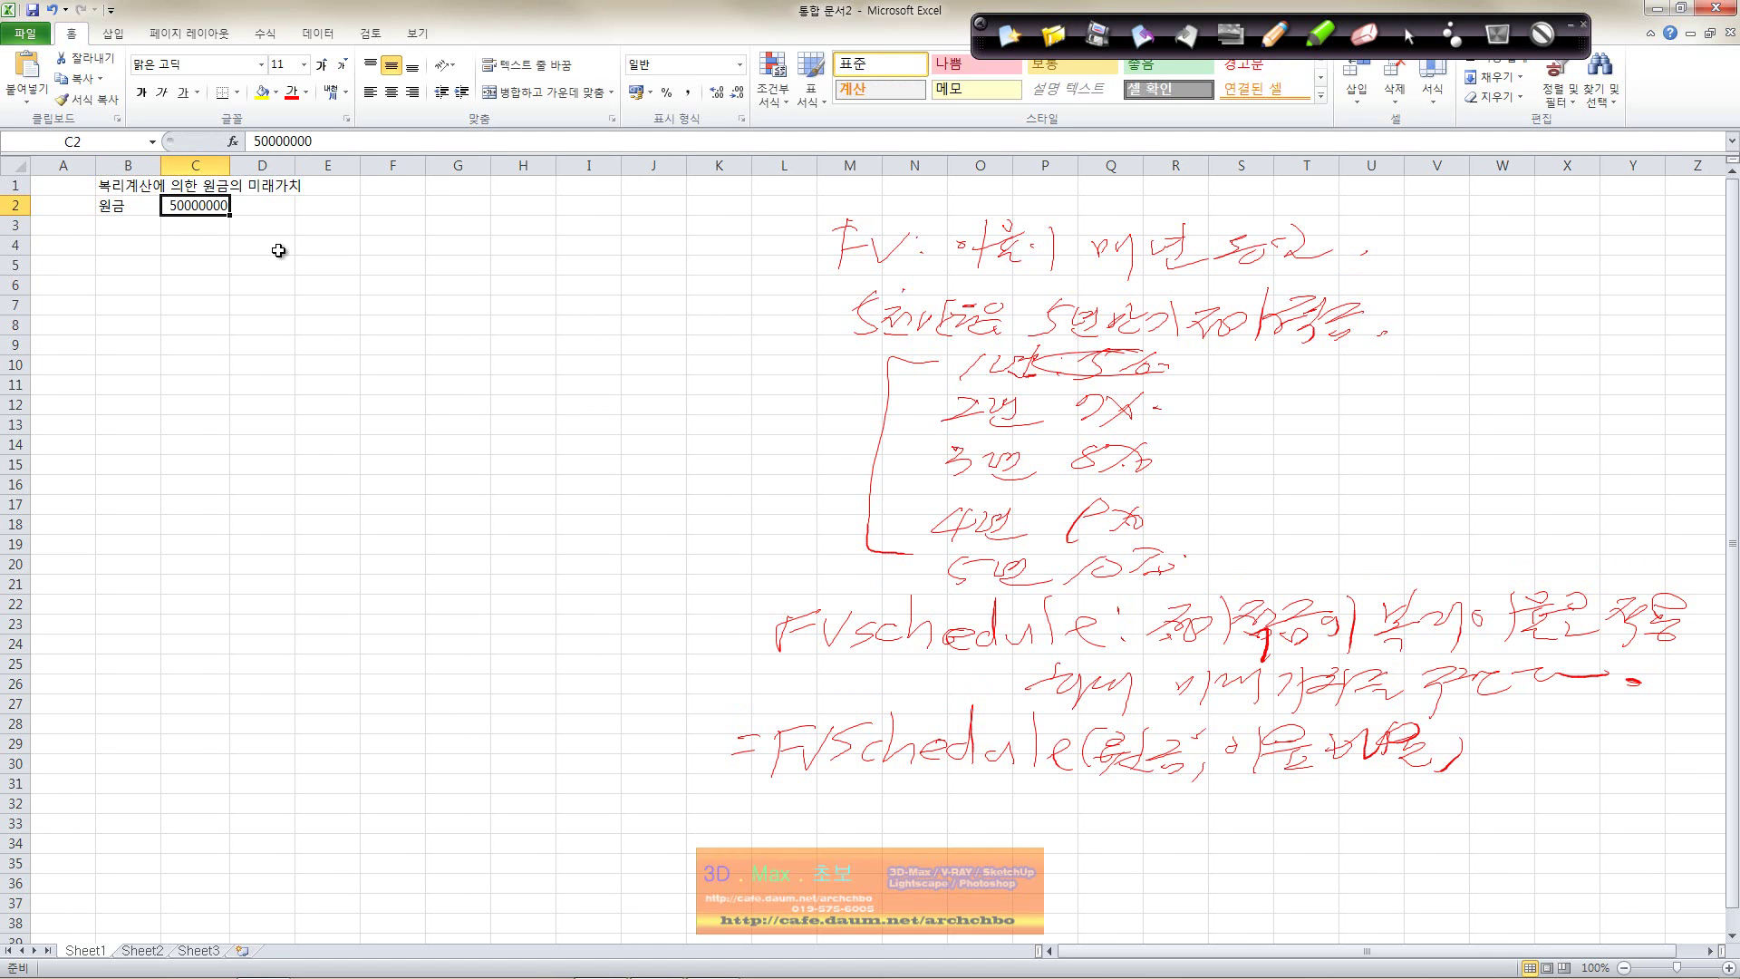
{"action": "key", "text": "ctrl+x"}
{"action": "key", "text": "Right"}
{"action": "key", "text": "ctrl+v"}
{"action": "key", "text": "Down"}
{"action": "key", "text": "Left"}
{"action": "key", "text": "Left"}
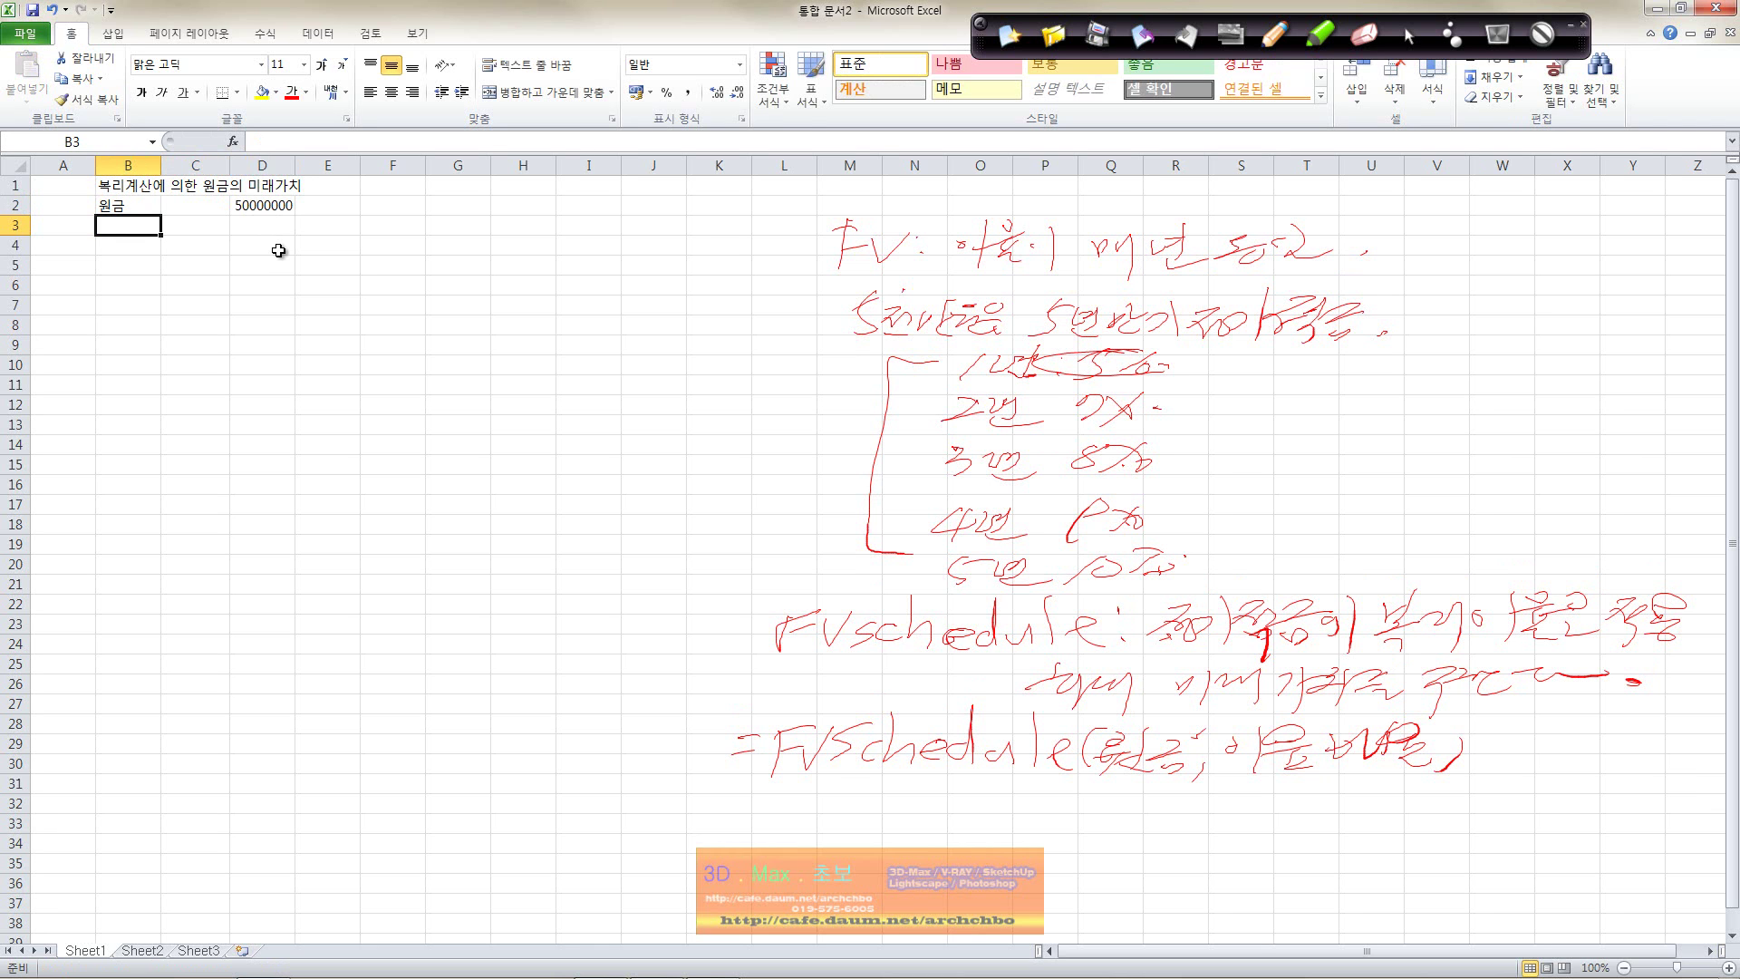
{"action": "type", "text": "ㅇ율배유"}
{"action": "key", "text": "Tab"}
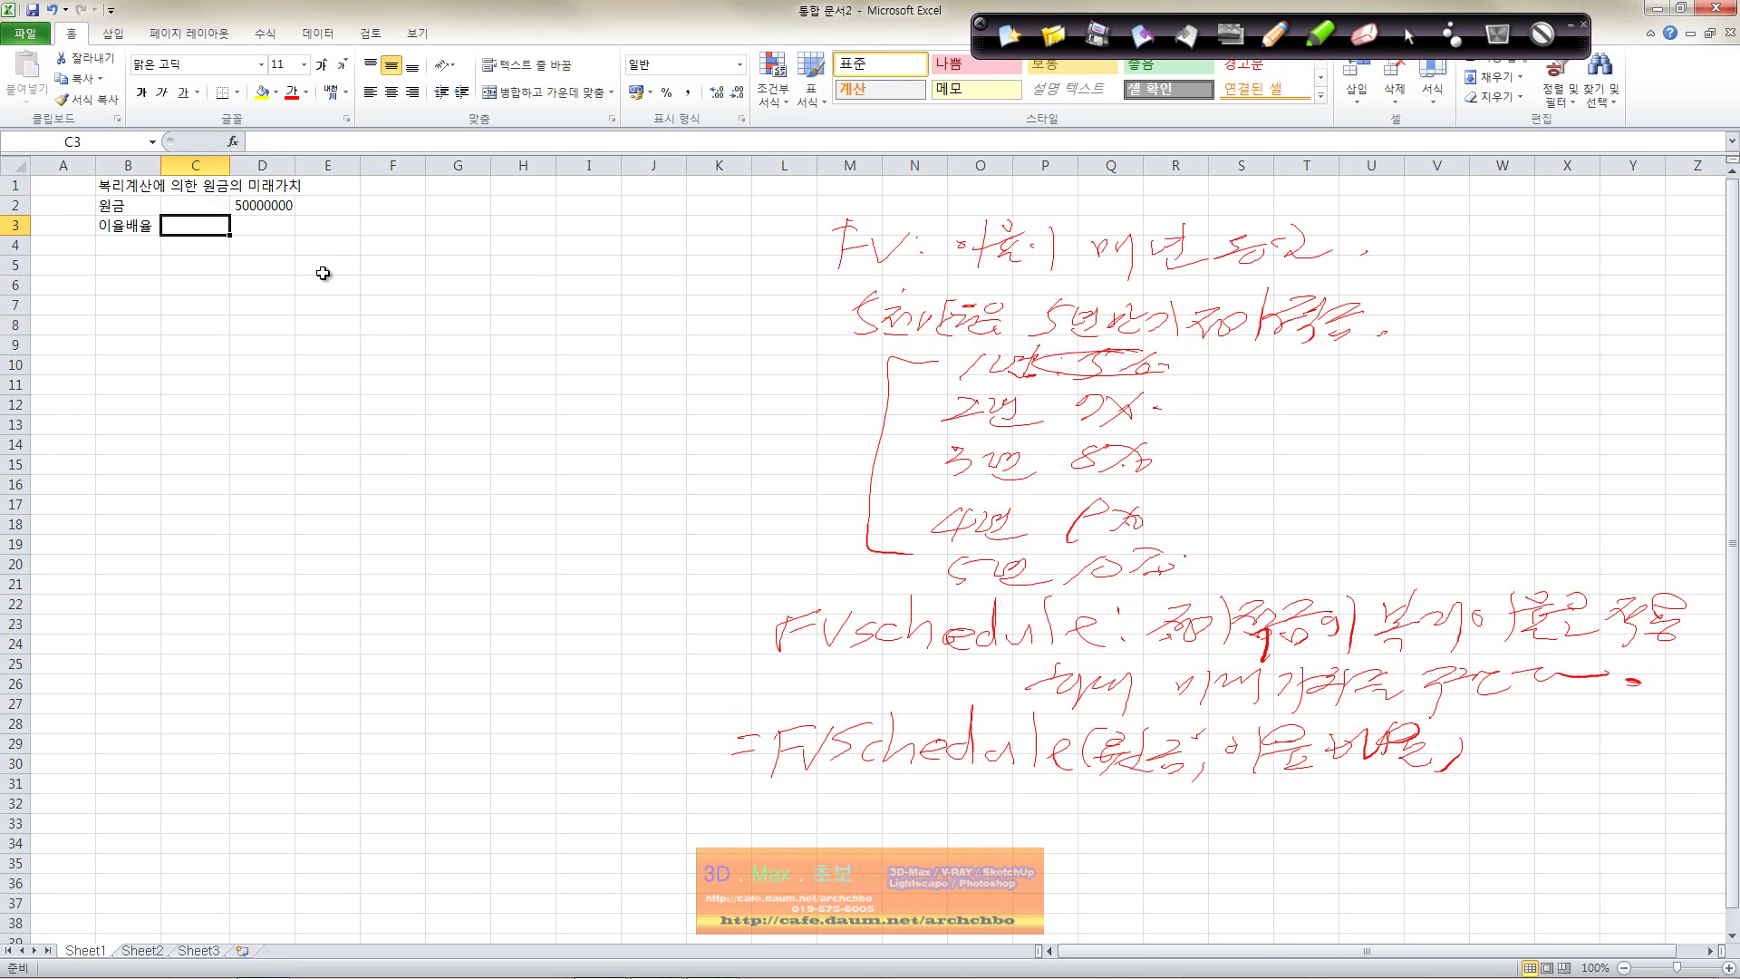
Step: Enter the year labels 1년때 through 5년때 in C3:C7
{"action": "type", "text": "1년때"}
{"action": "key", "text": "Return"}
{"action": "type", "text": "2"}
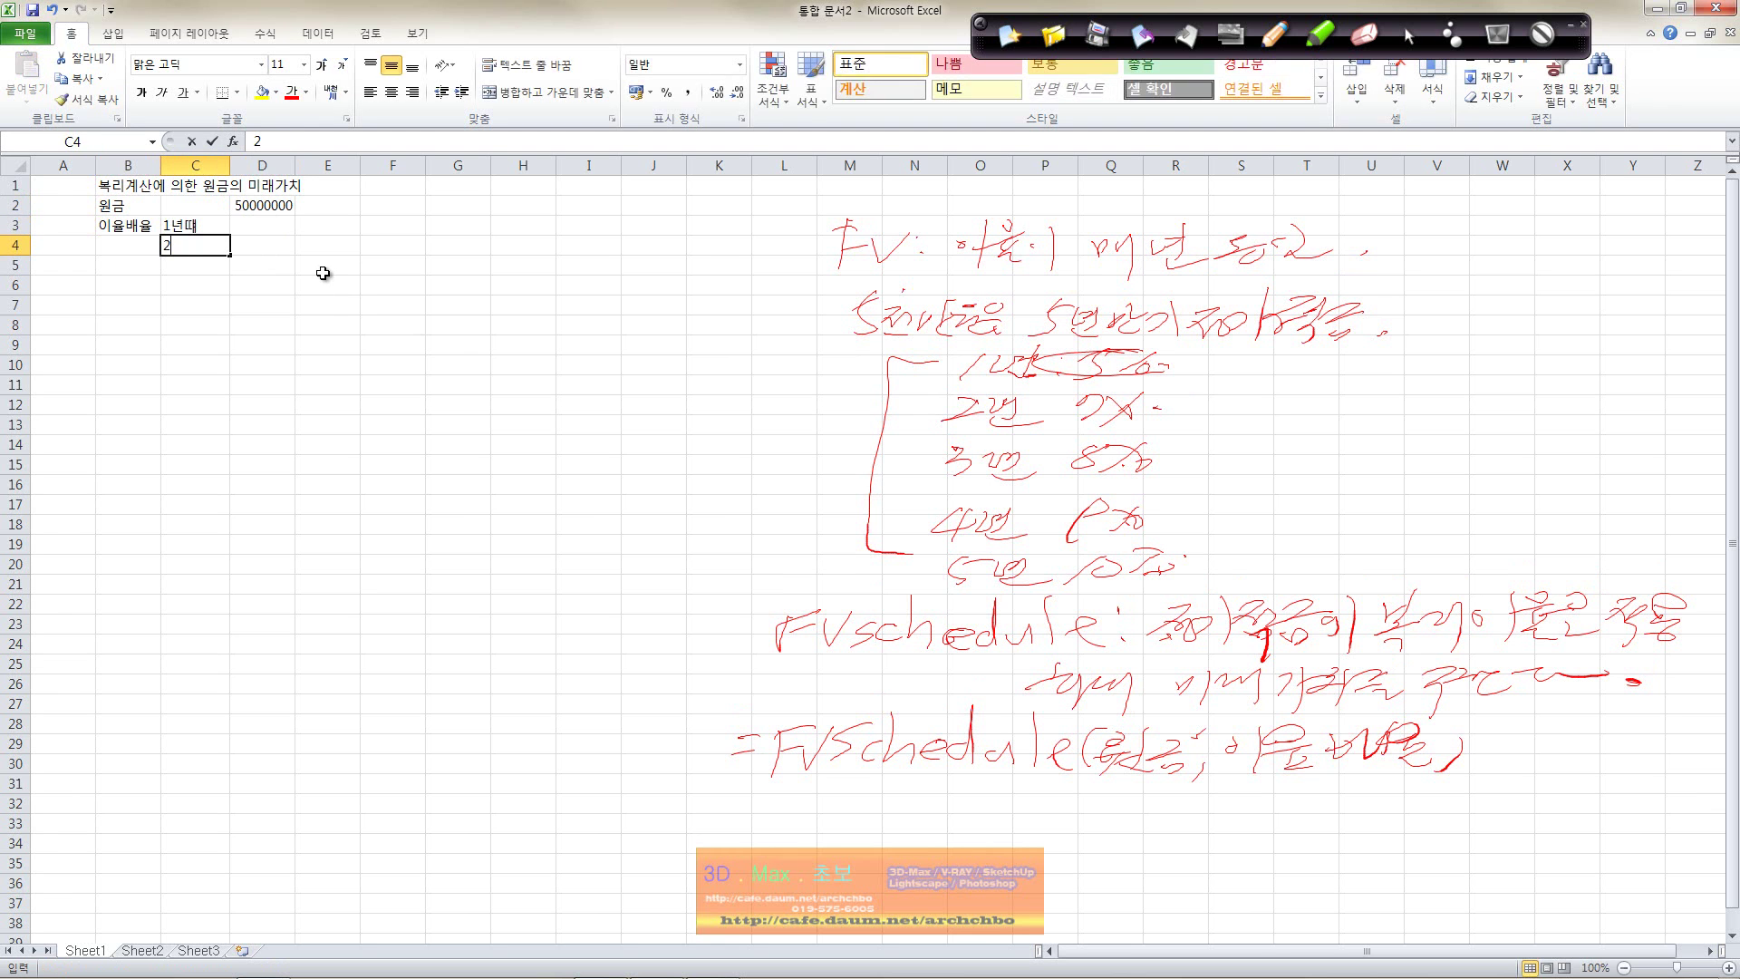
{"action": "type", "text": "년때"}
{"action": "key", "text": "Return"}
{"action": "type", "text": "3ㄴ"}
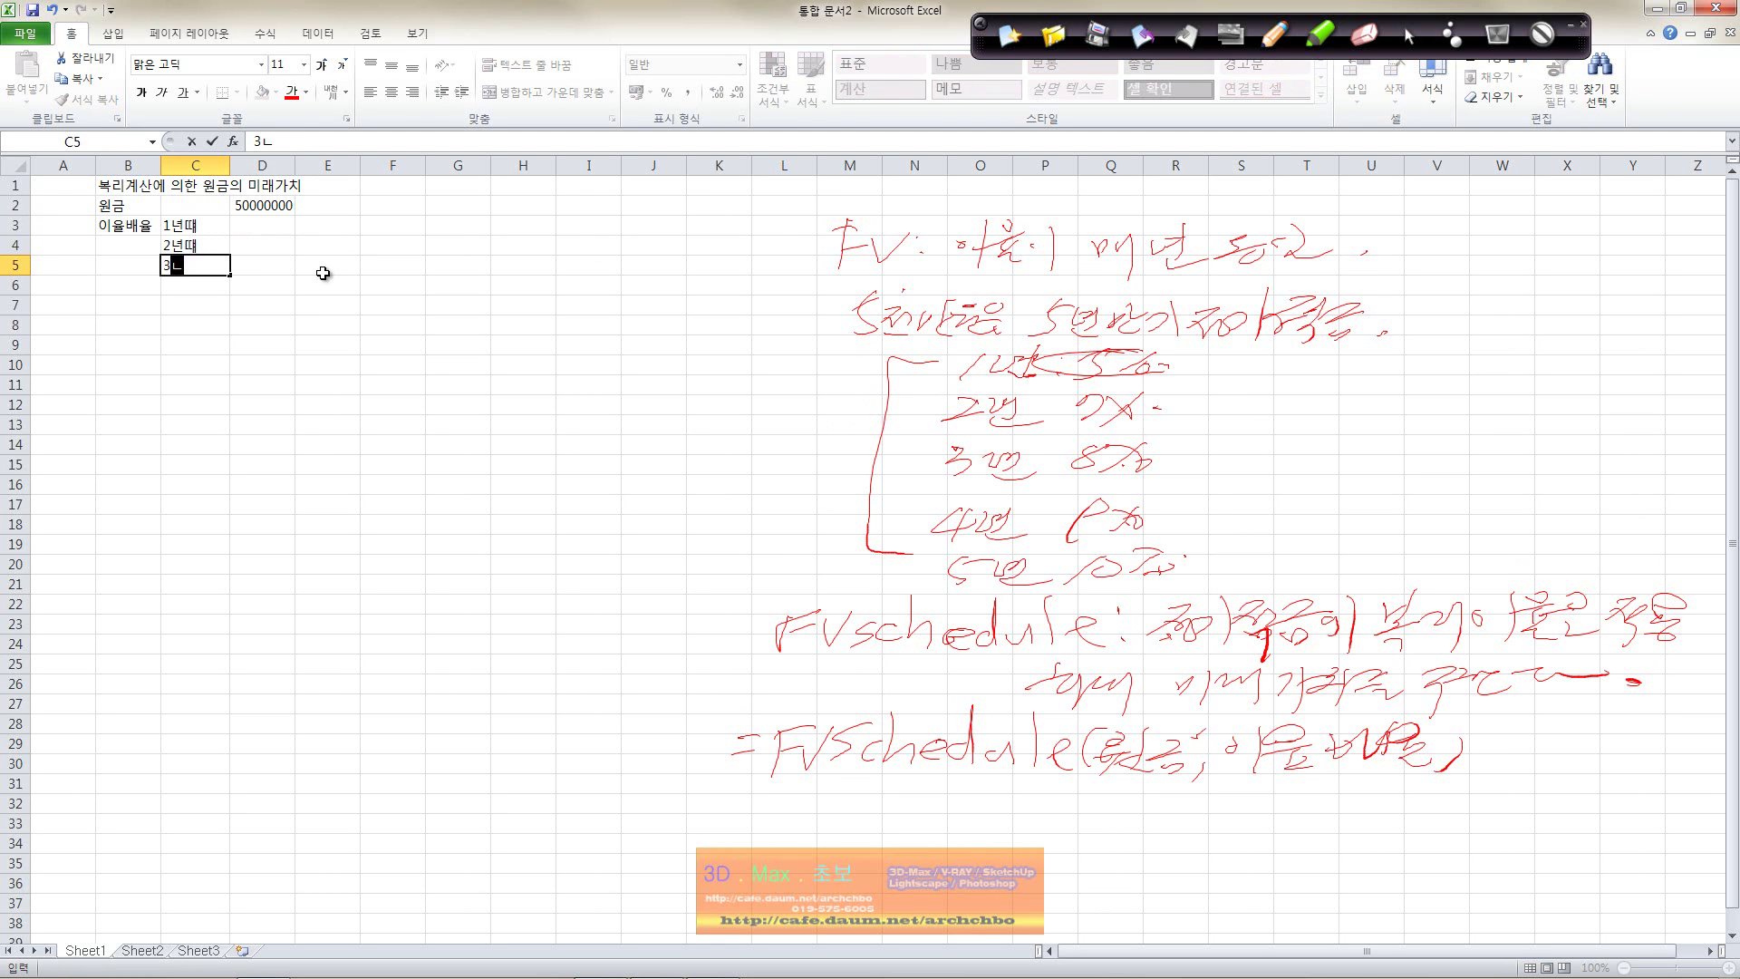
{"action": "type", "text": "년"}
{"action": "key", "text": "Return"}
{"action": "type", "text": "4"}
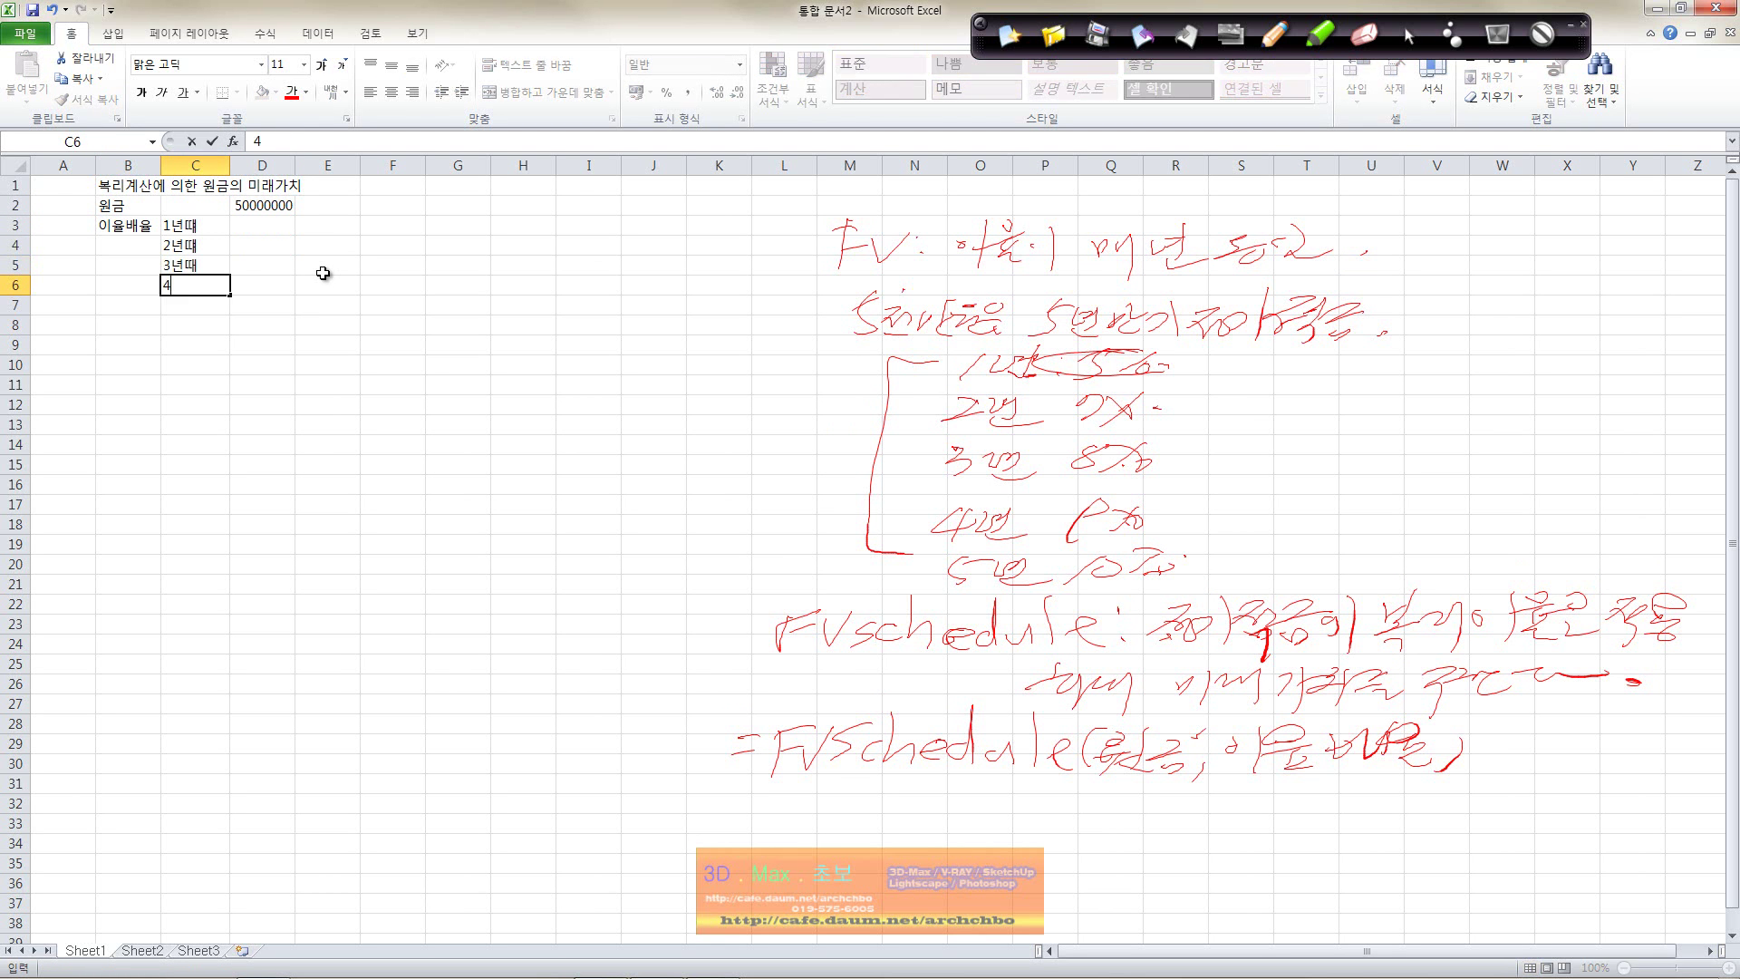
{"action": "type", "text": "년때"}
{"action": "key", "text": "Return"}
{"action": "type", "text": "5"}
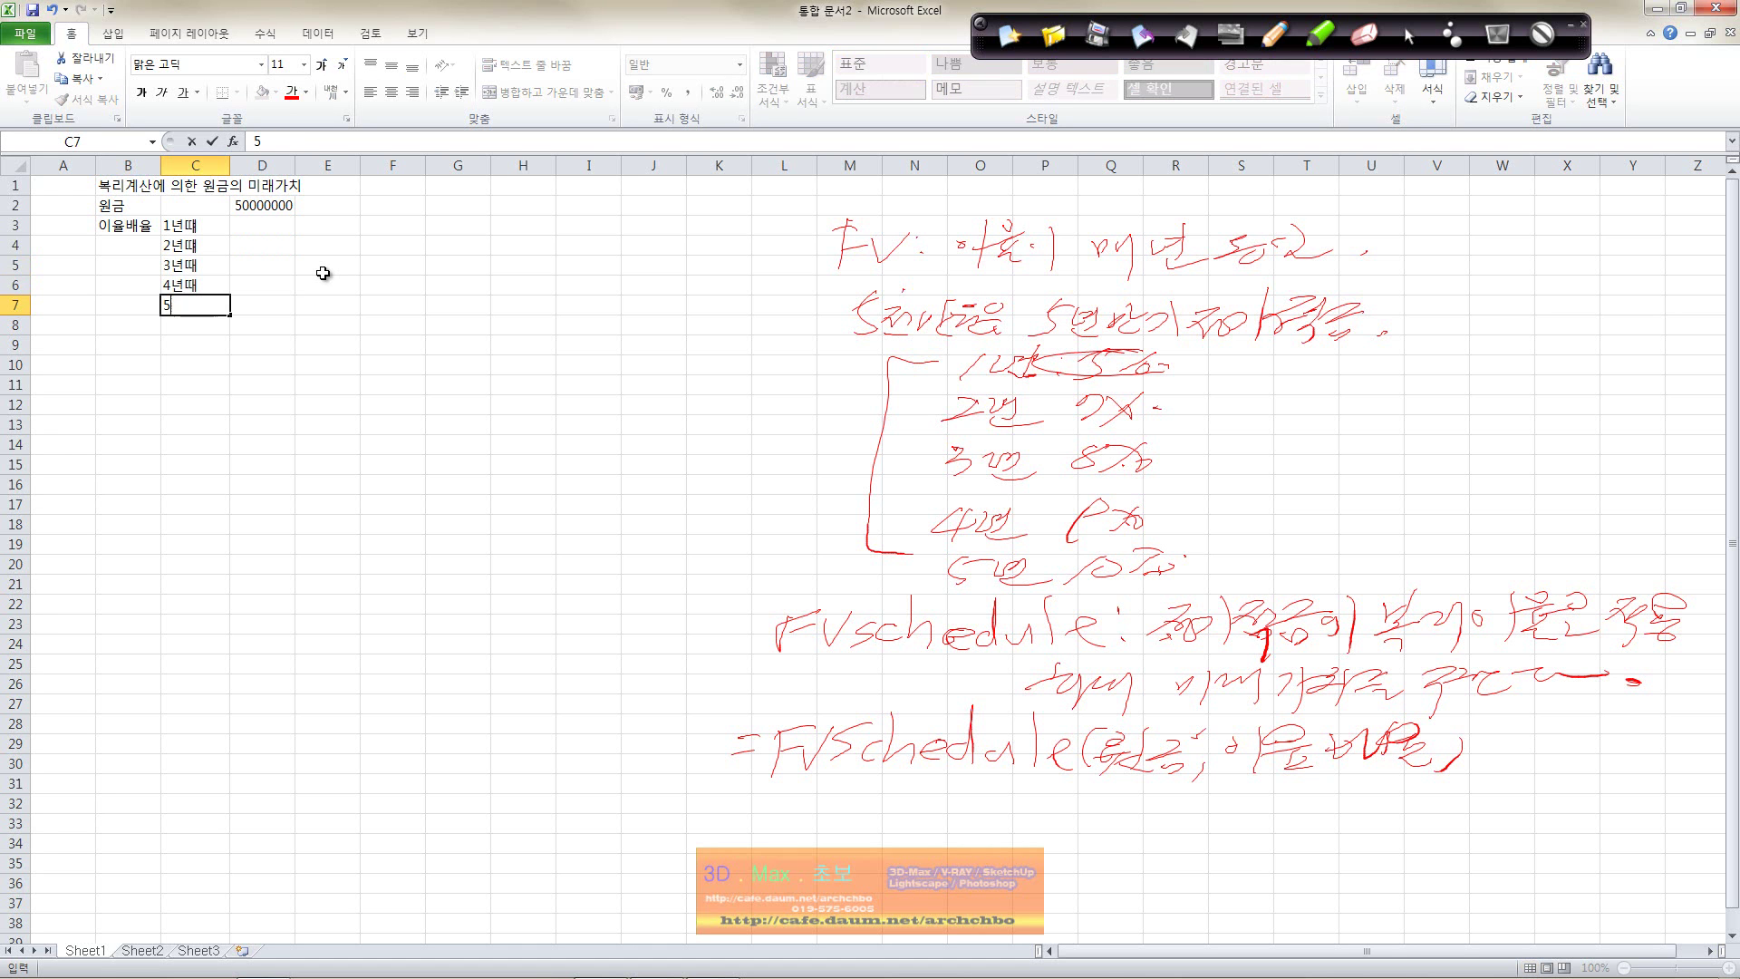
{"action": "type", "text": "년때"}
{"action": "key", "text": "Right"}
Step: Enter the rates 5%, 6%, 7%, 8% and 9% in D3:D7
{"action": "key", "text": "Up"}
{"action": "key", "text": "Up"}
{"action": "key", "text": "Up"}
{"action": "key", "text": "Up"}
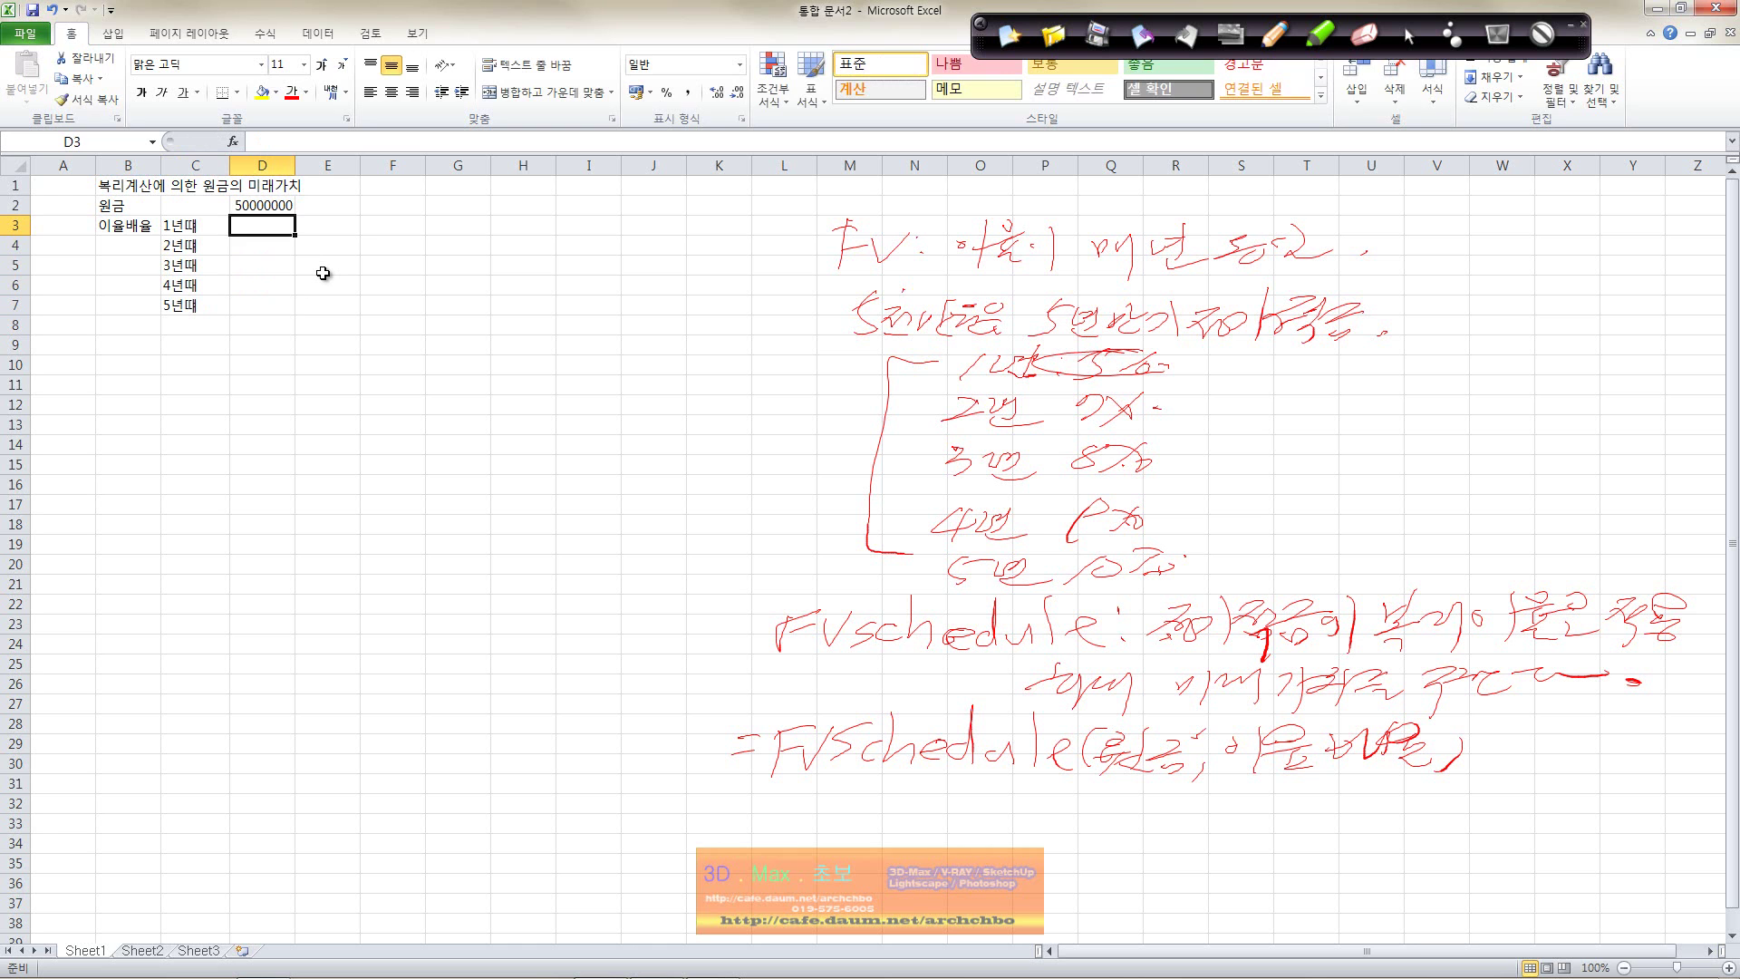
{"action": "type", "text": "5%"}
{"action": "key", "text": "Return"}
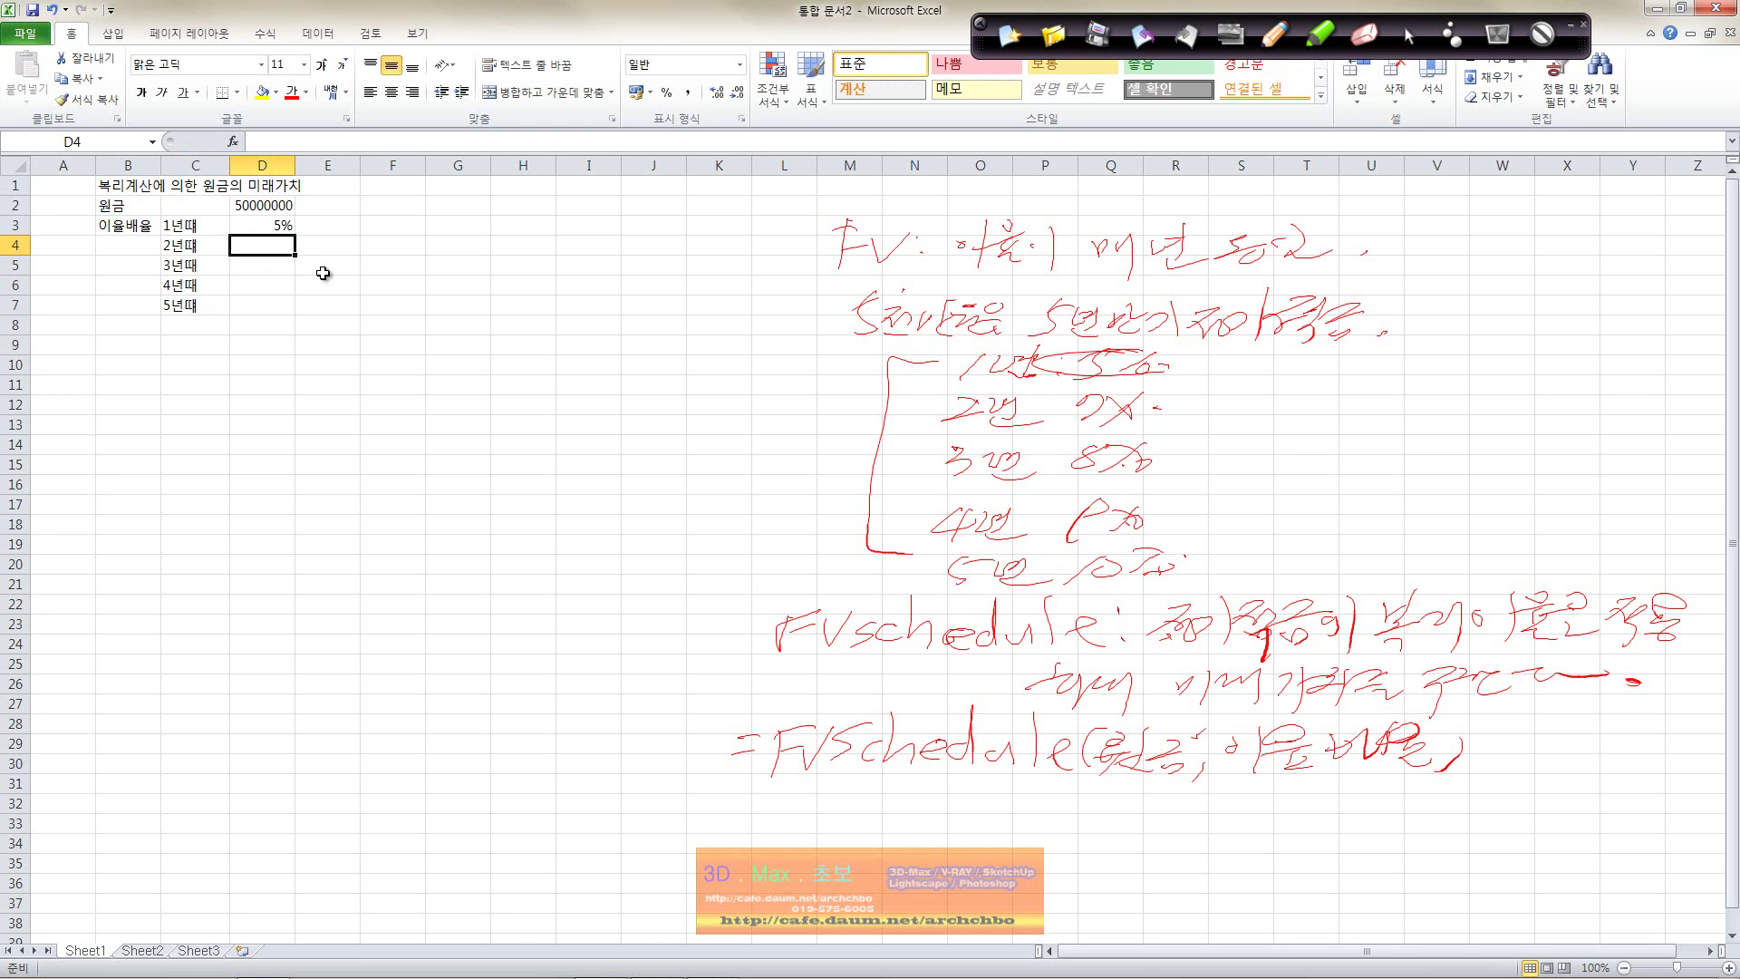
{"action": "type", "text": "6^"}
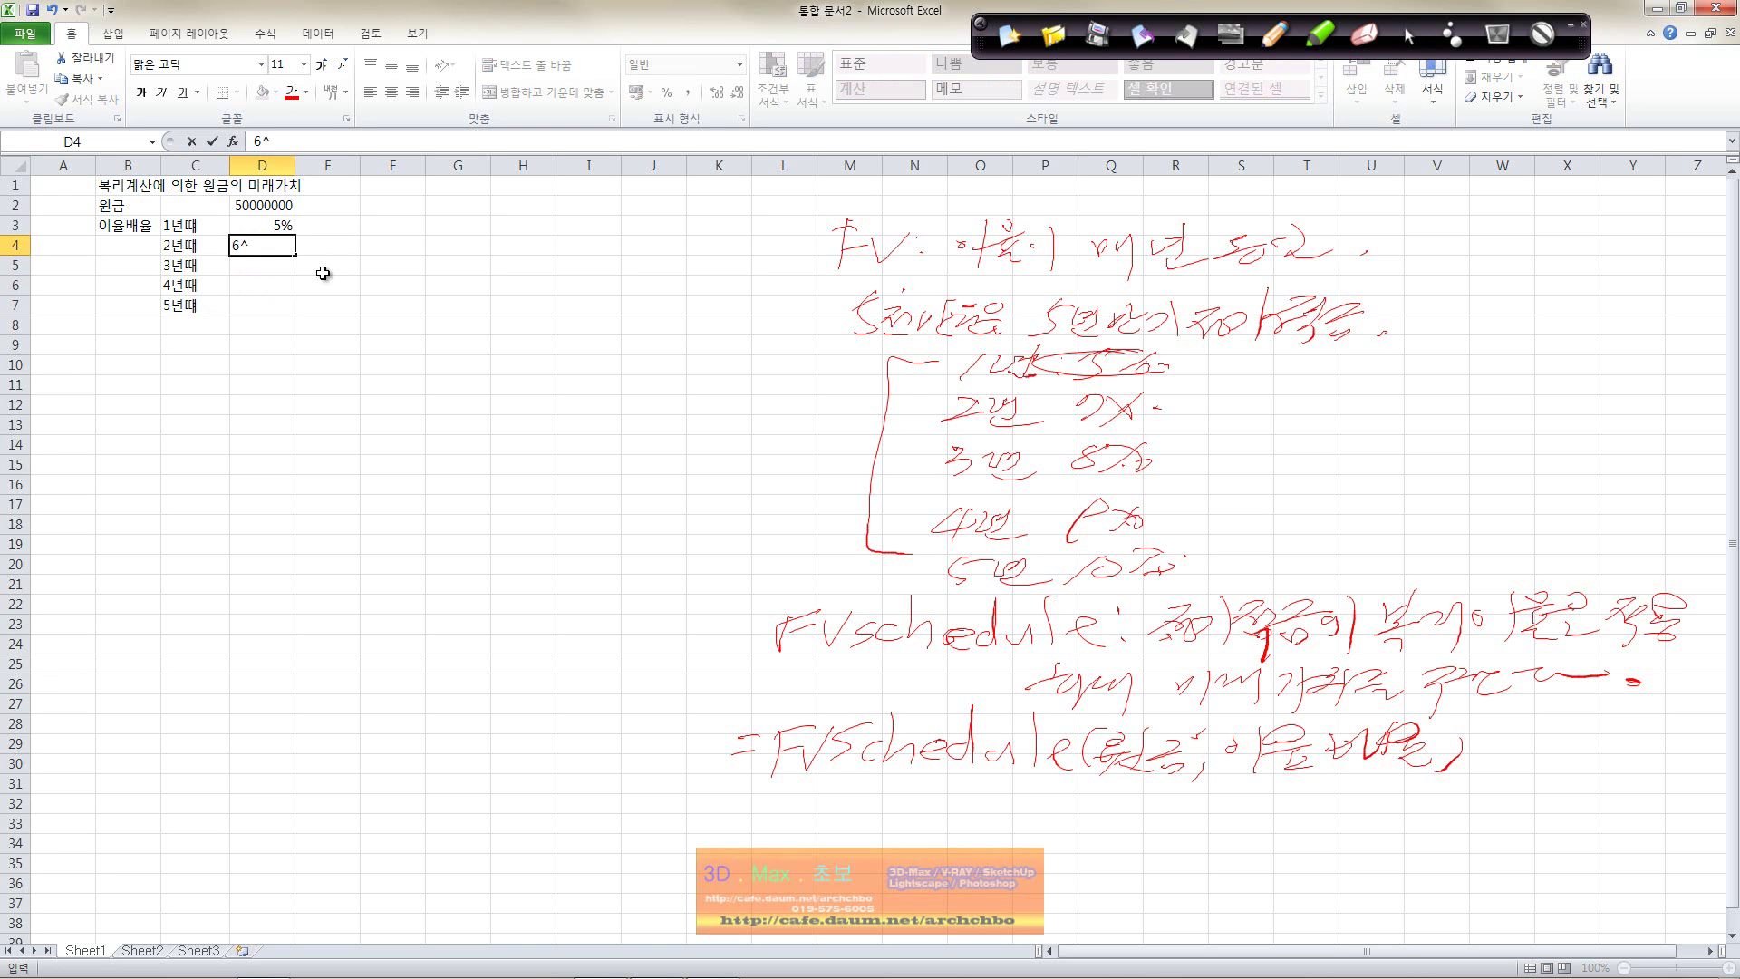
{"action": "type", "text": "7%"}
{"action": "key", "text": "Return"}
{"action": "type", "text": "8%"}
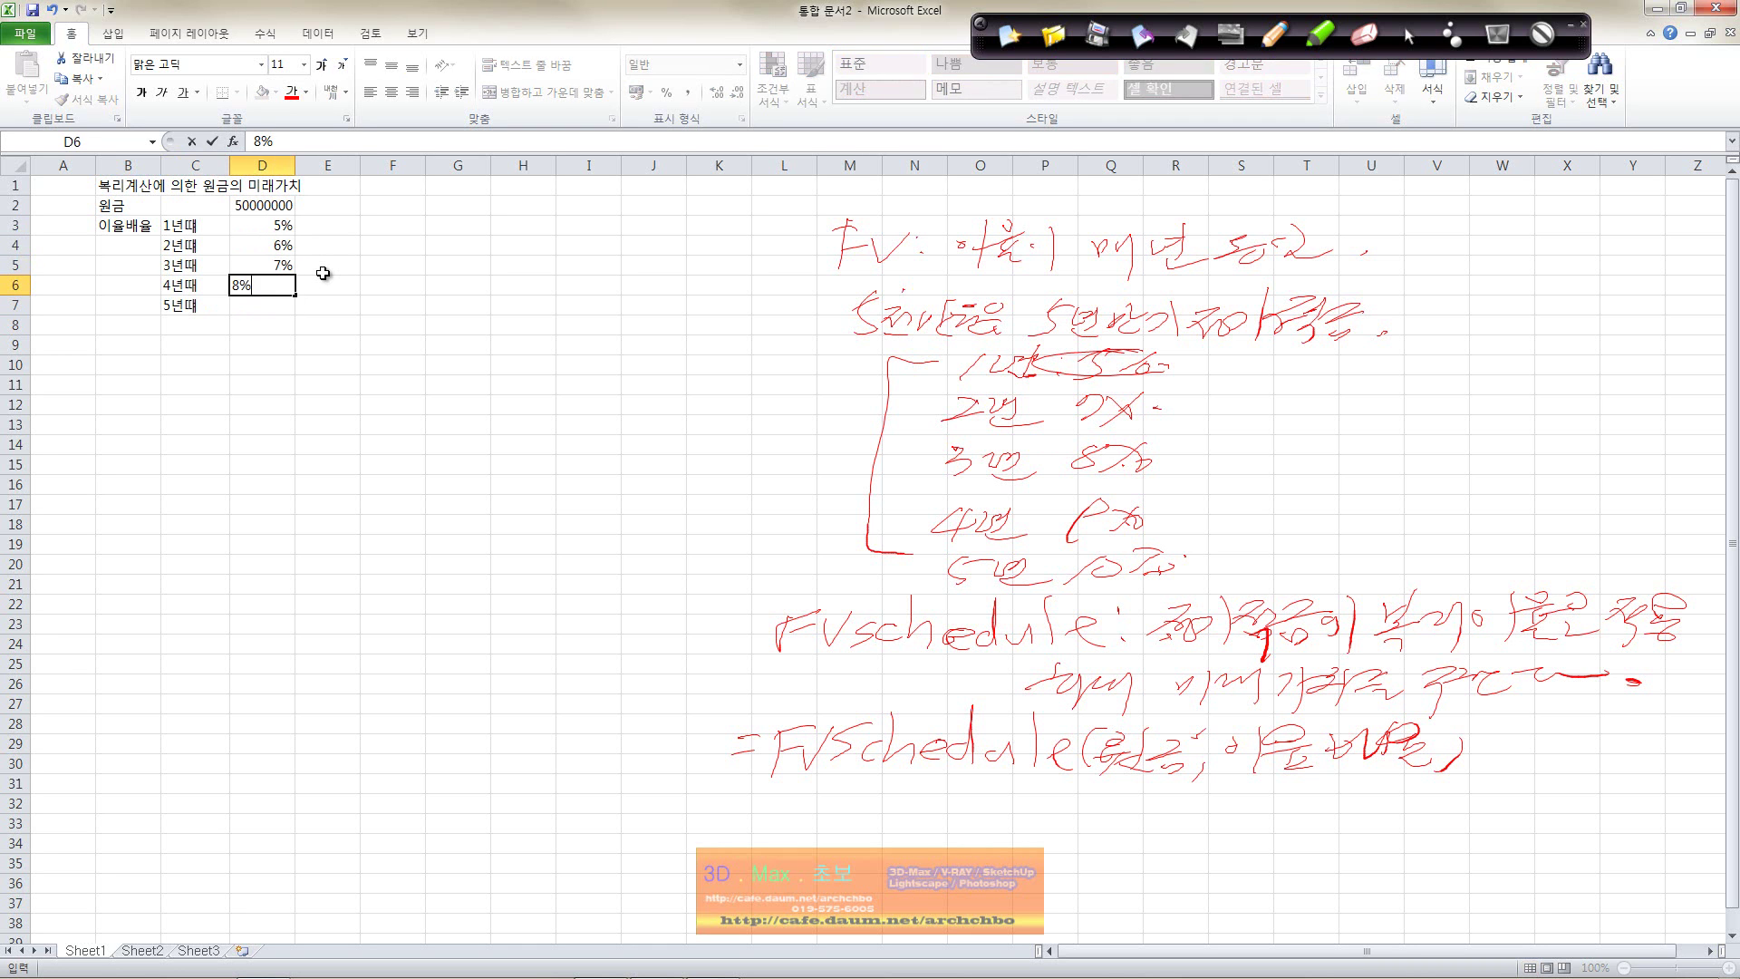
{"action": "key", "text": "Return"}
{"action": "type", "text": "9^"}
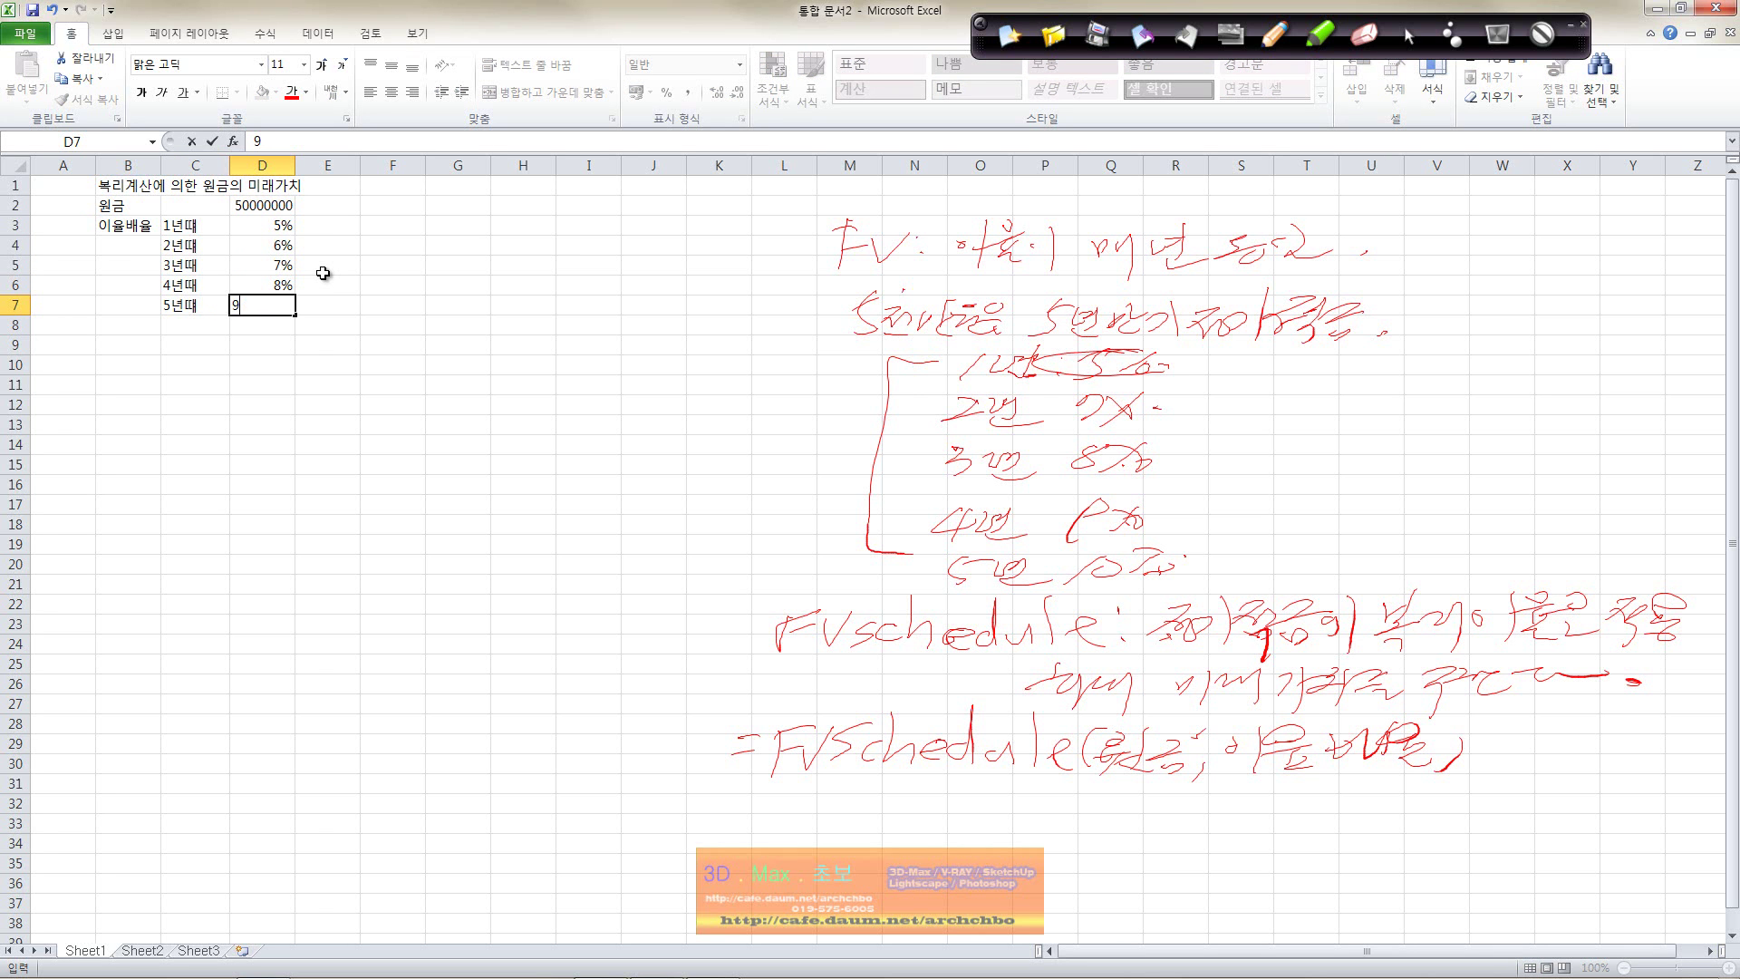
{"action": "type", "text": "%"}
{"action": "key", "text": "Return"}
{"action": "key", "text": "Down"}
{"action": "key", "text": "Left"}
{"action": "key", "text": "Left"}
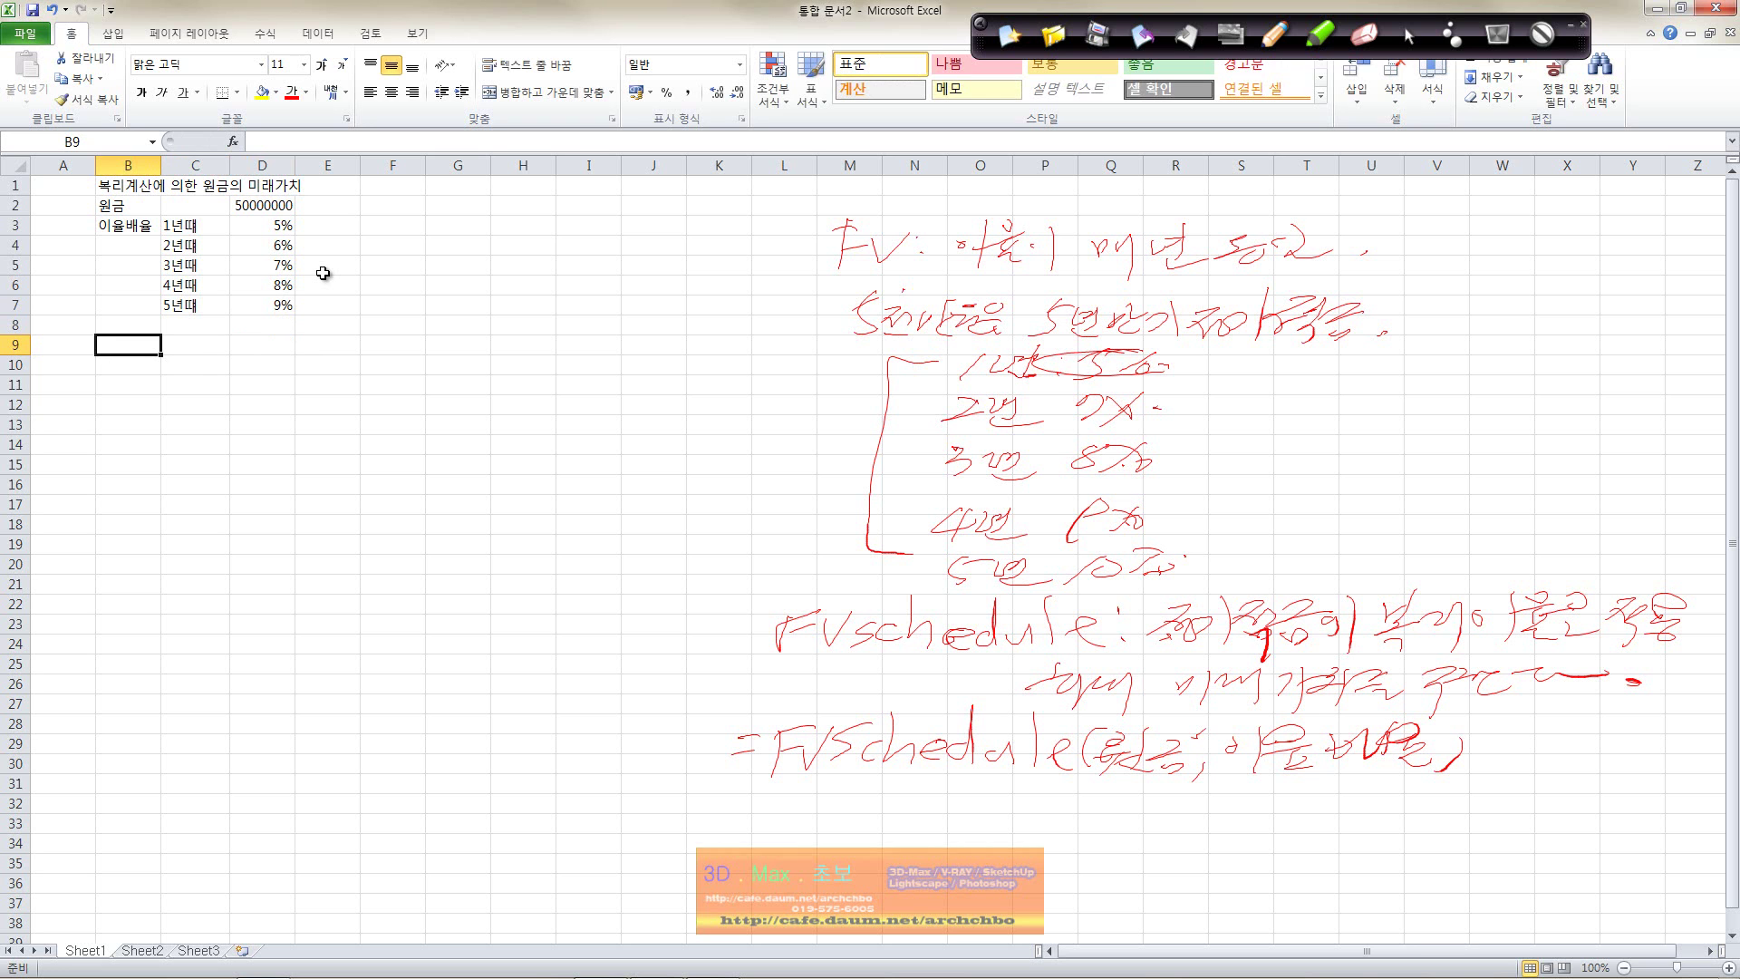
Step: Label B9 미래가치는? and enter =FVSCHEDULE(D2,D3:D7) in D9, returning 70096963
{"action": "type", "text": "미래가치는?"}
{"action": "key", "text": "Right"}
{"action": "key", "text": "Right"}
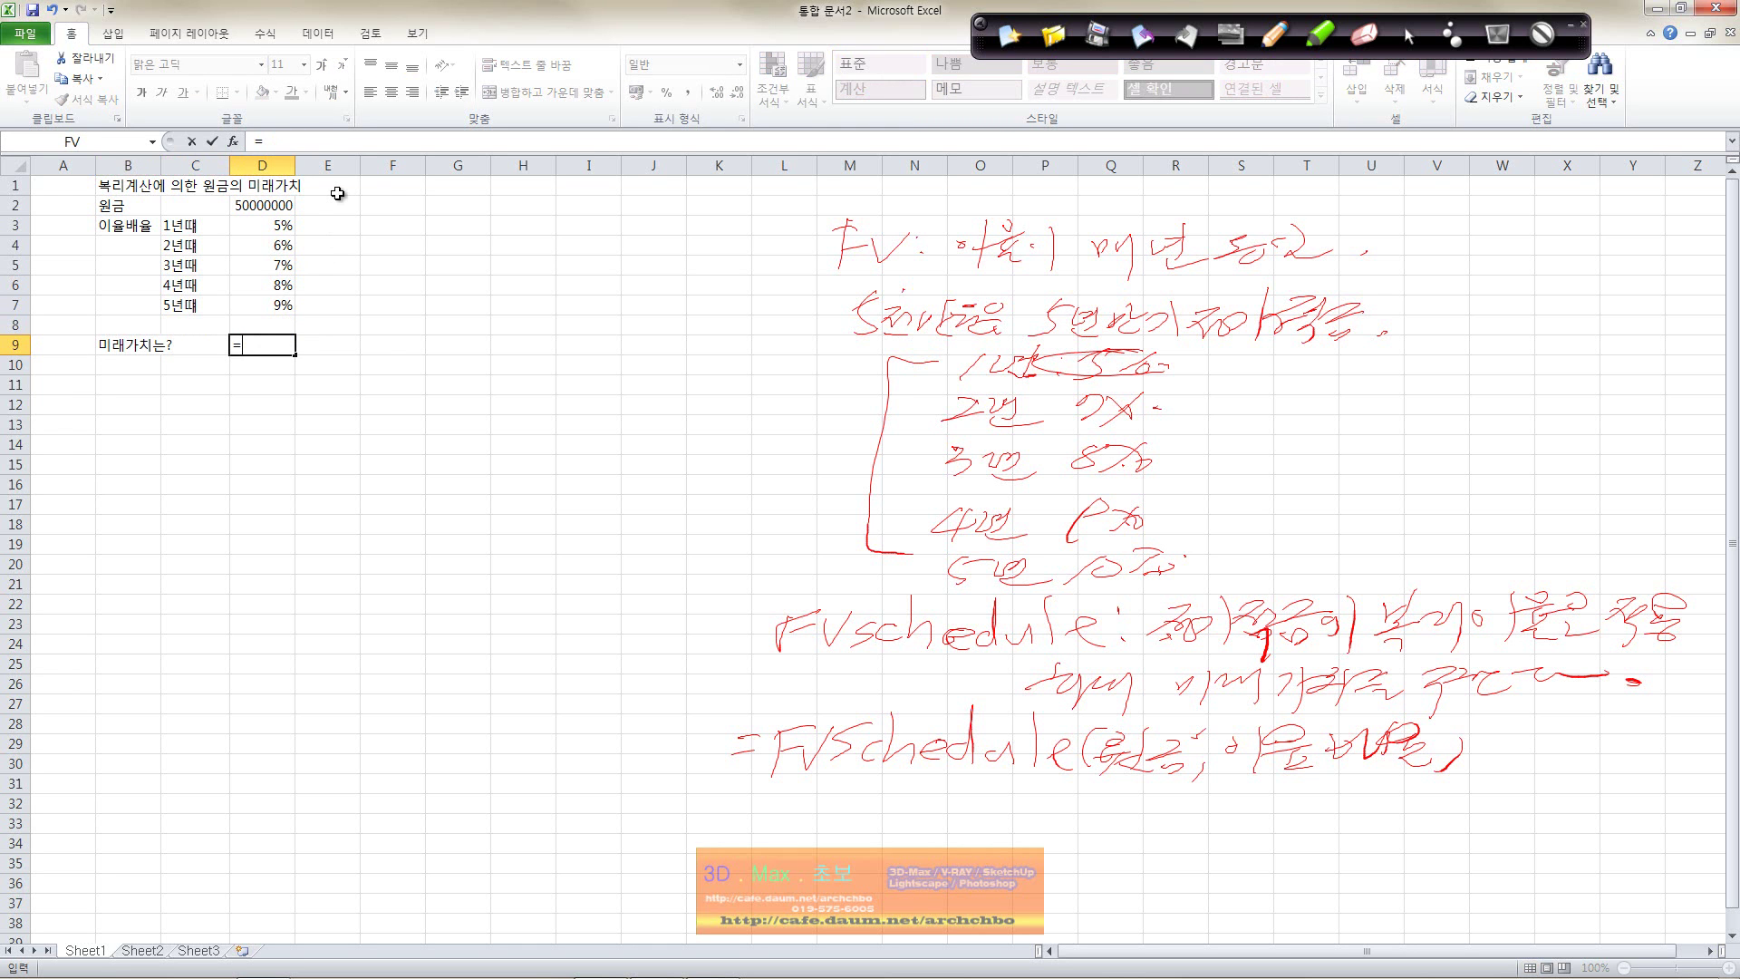
{"action": "type", "text": "=fvsche"}
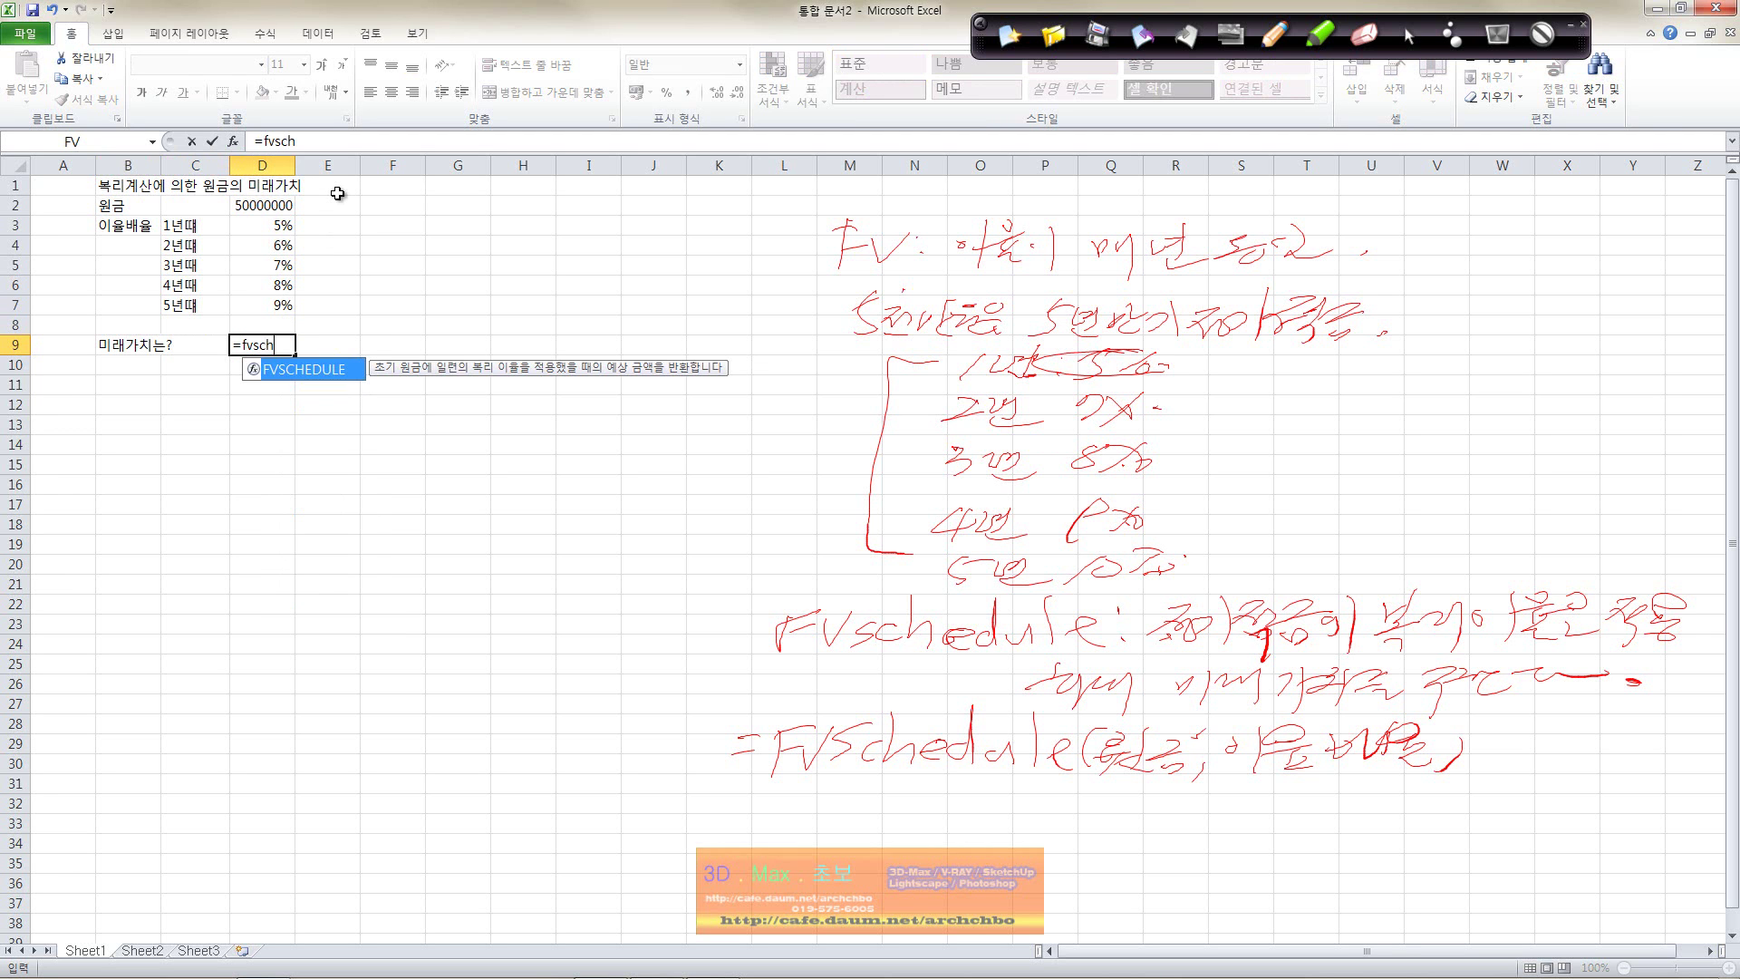
{"action": "type", "text": "dule("}
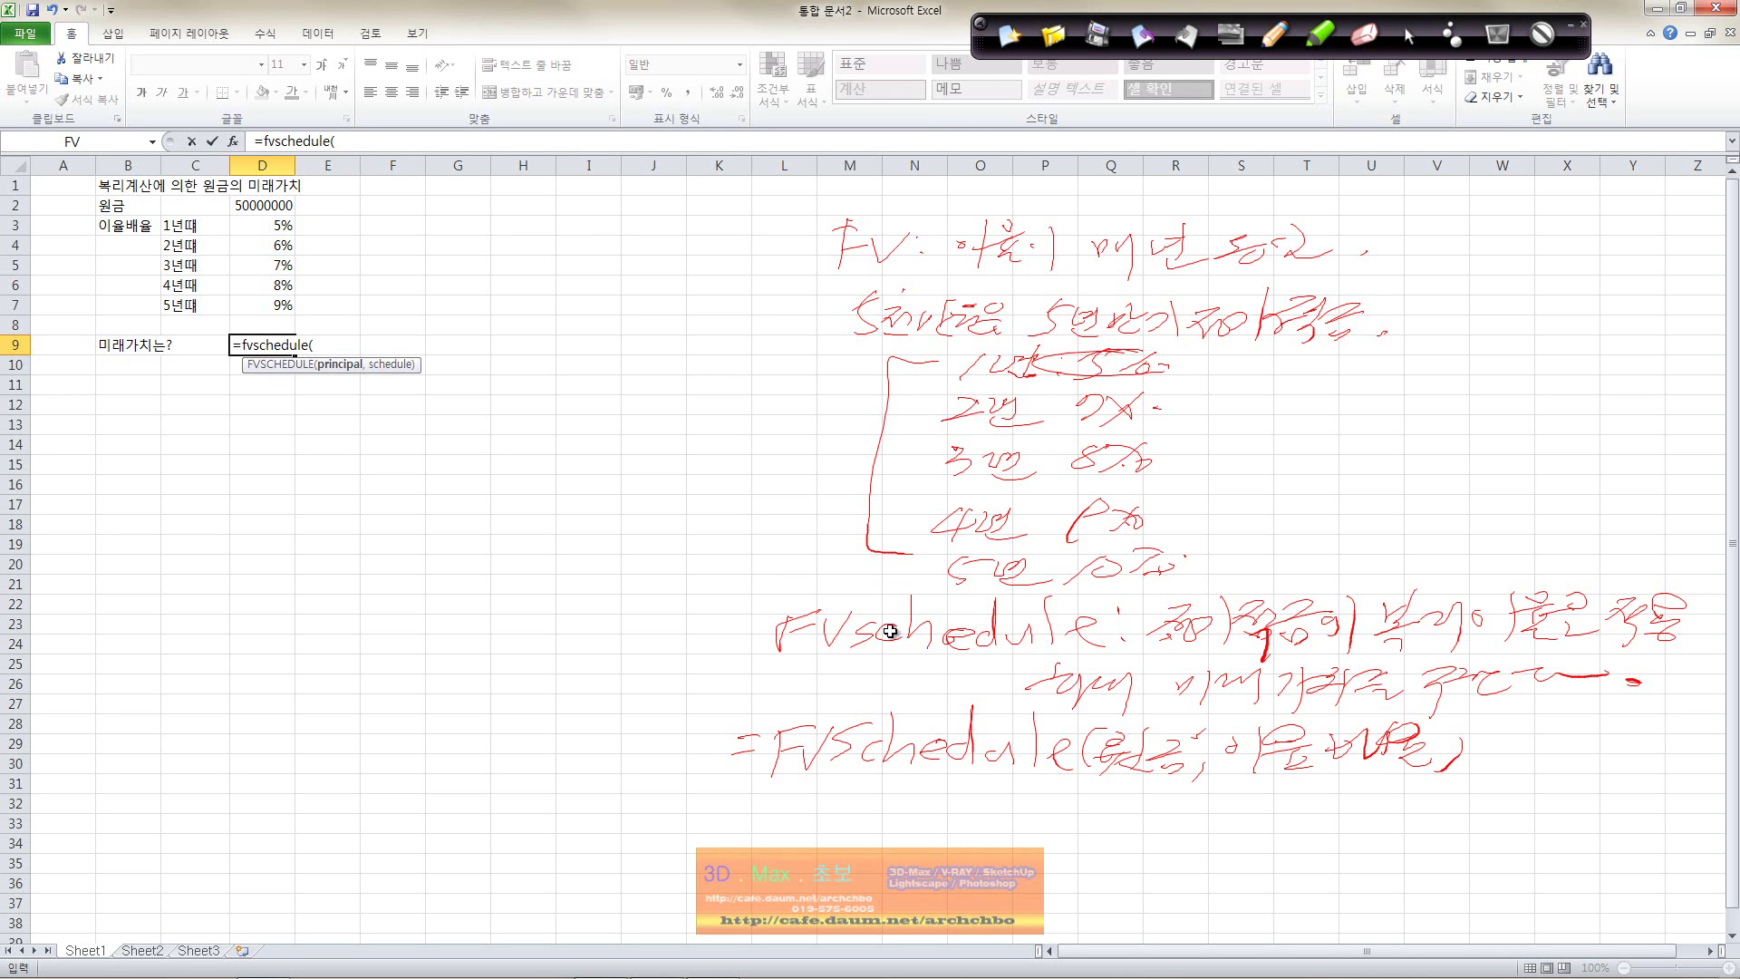
{"action": "left_click", "coordinate": [260, 206]}
{"action": "type", "text": ","}
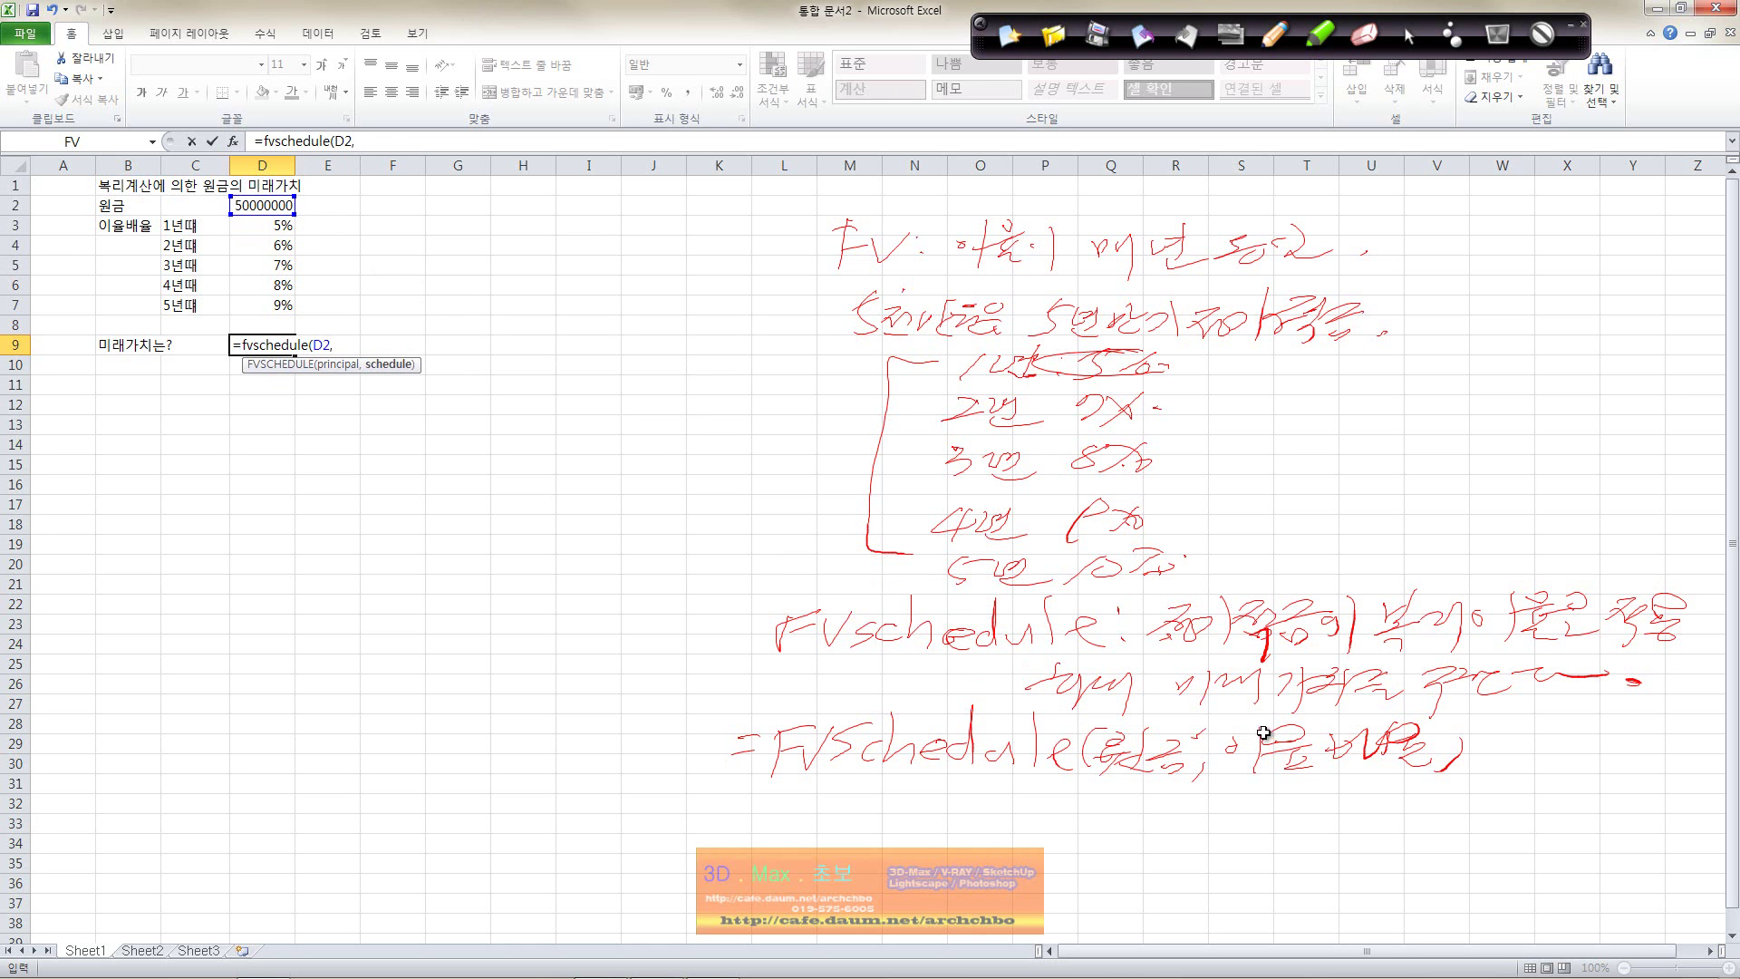
{"action": "left_click_drag", "start_coordinate": [281, 225], "coordinate": [290, 306]}
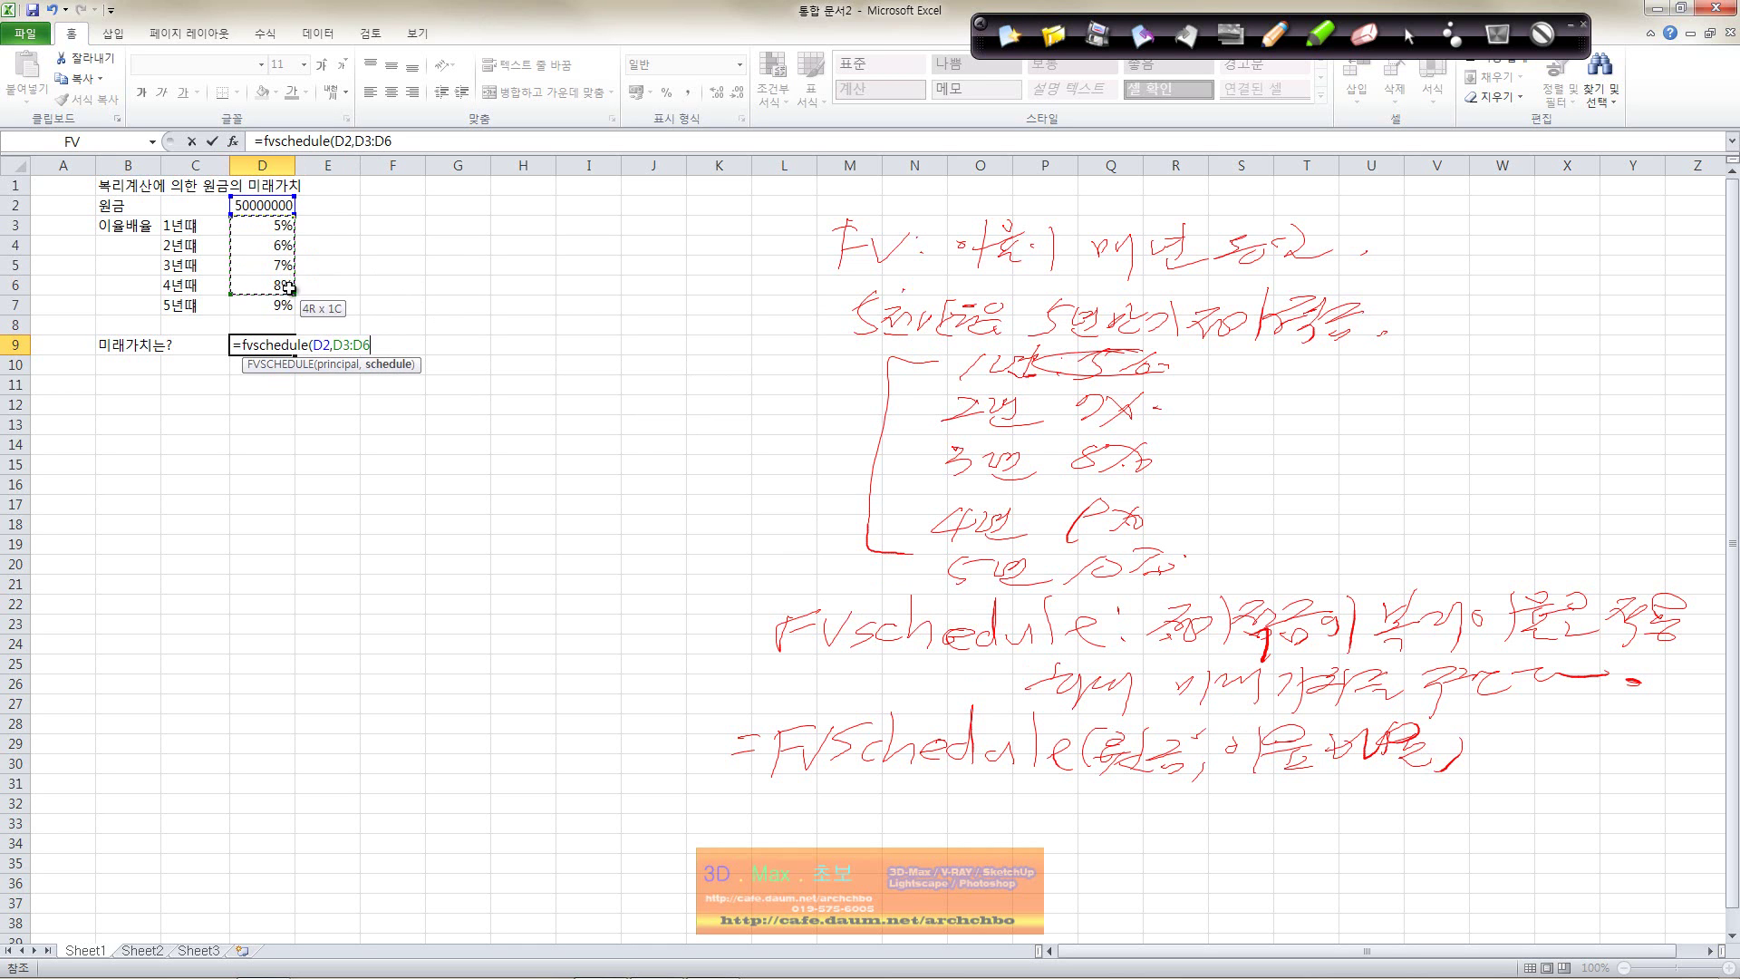
{"action": "type", "text": ")"}
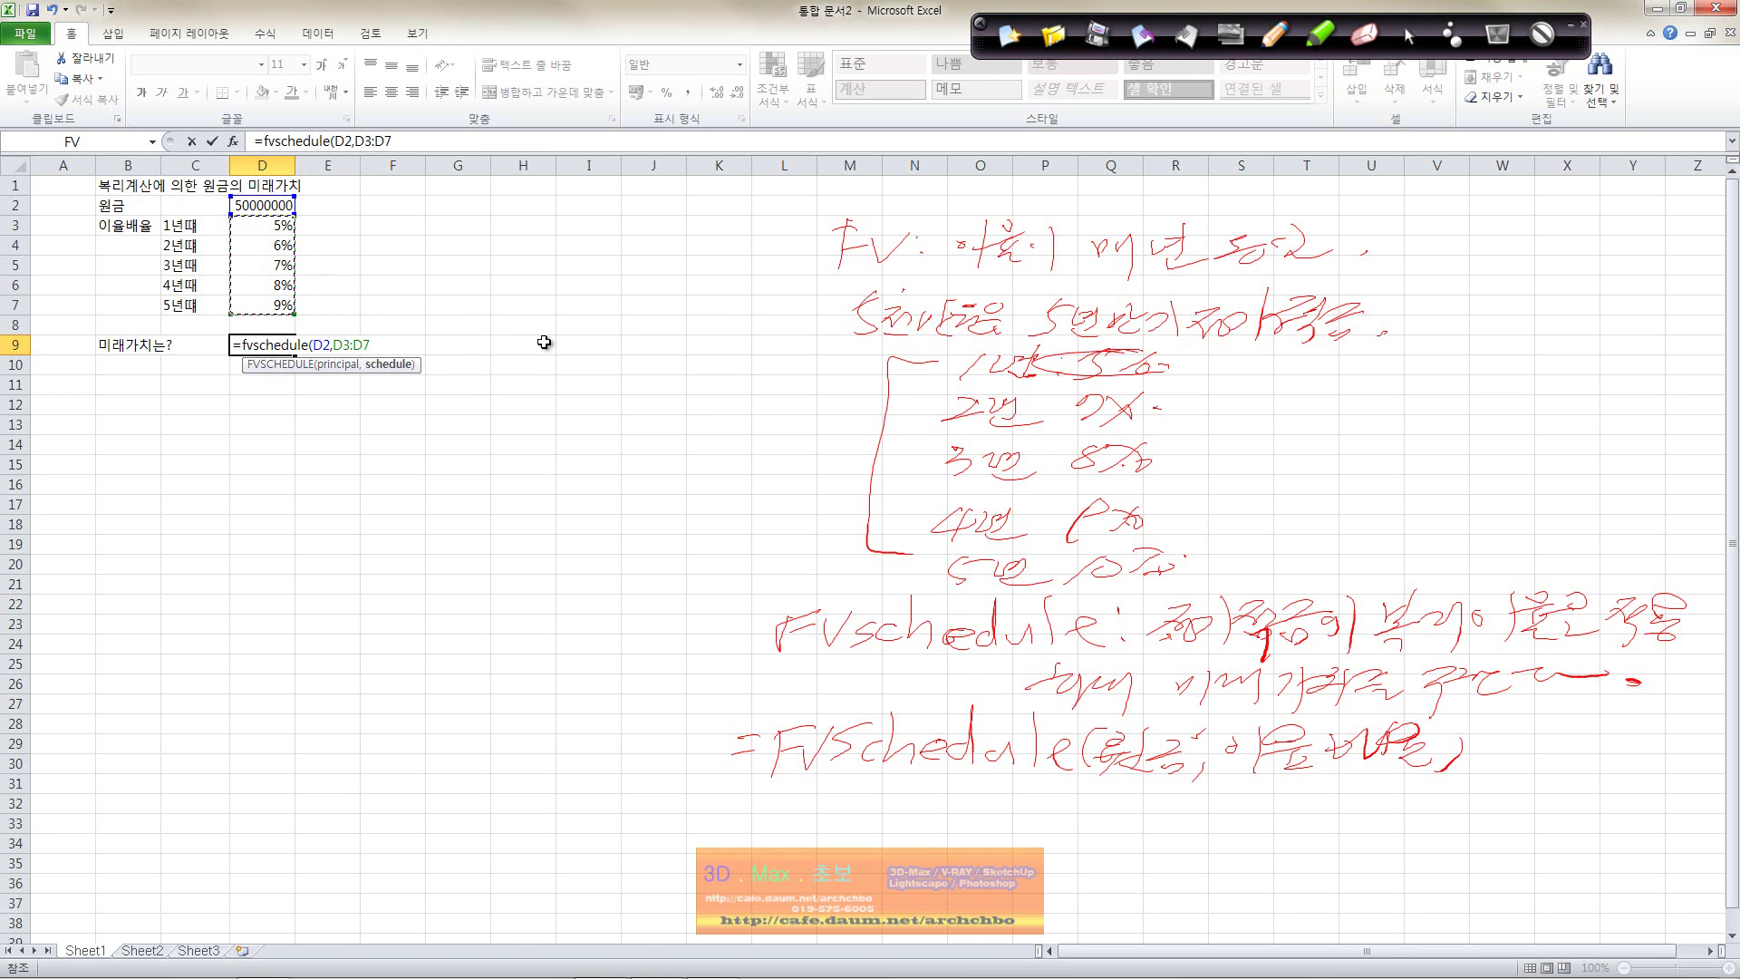
{"action": "key", "text": "Return"}
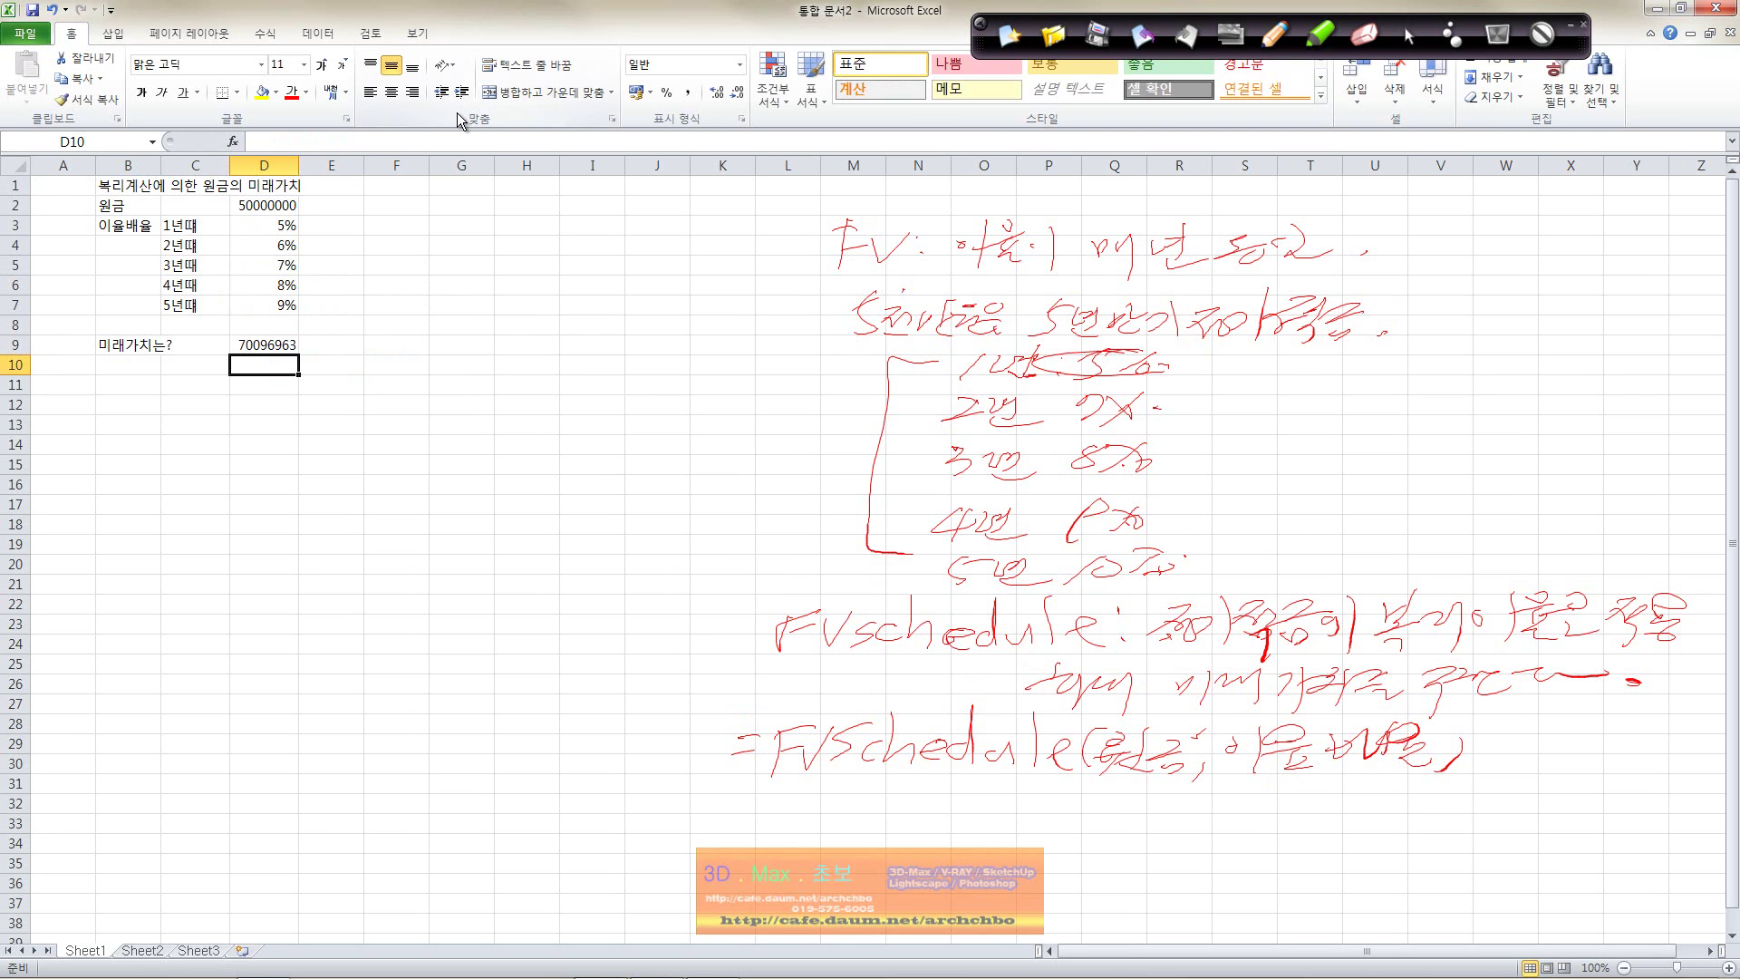
Step: Apply Comma Style to D9 and D2, showing 70,096,963 and 50,000,000
{"action": "left_click", "coordinate": [263, 347]}
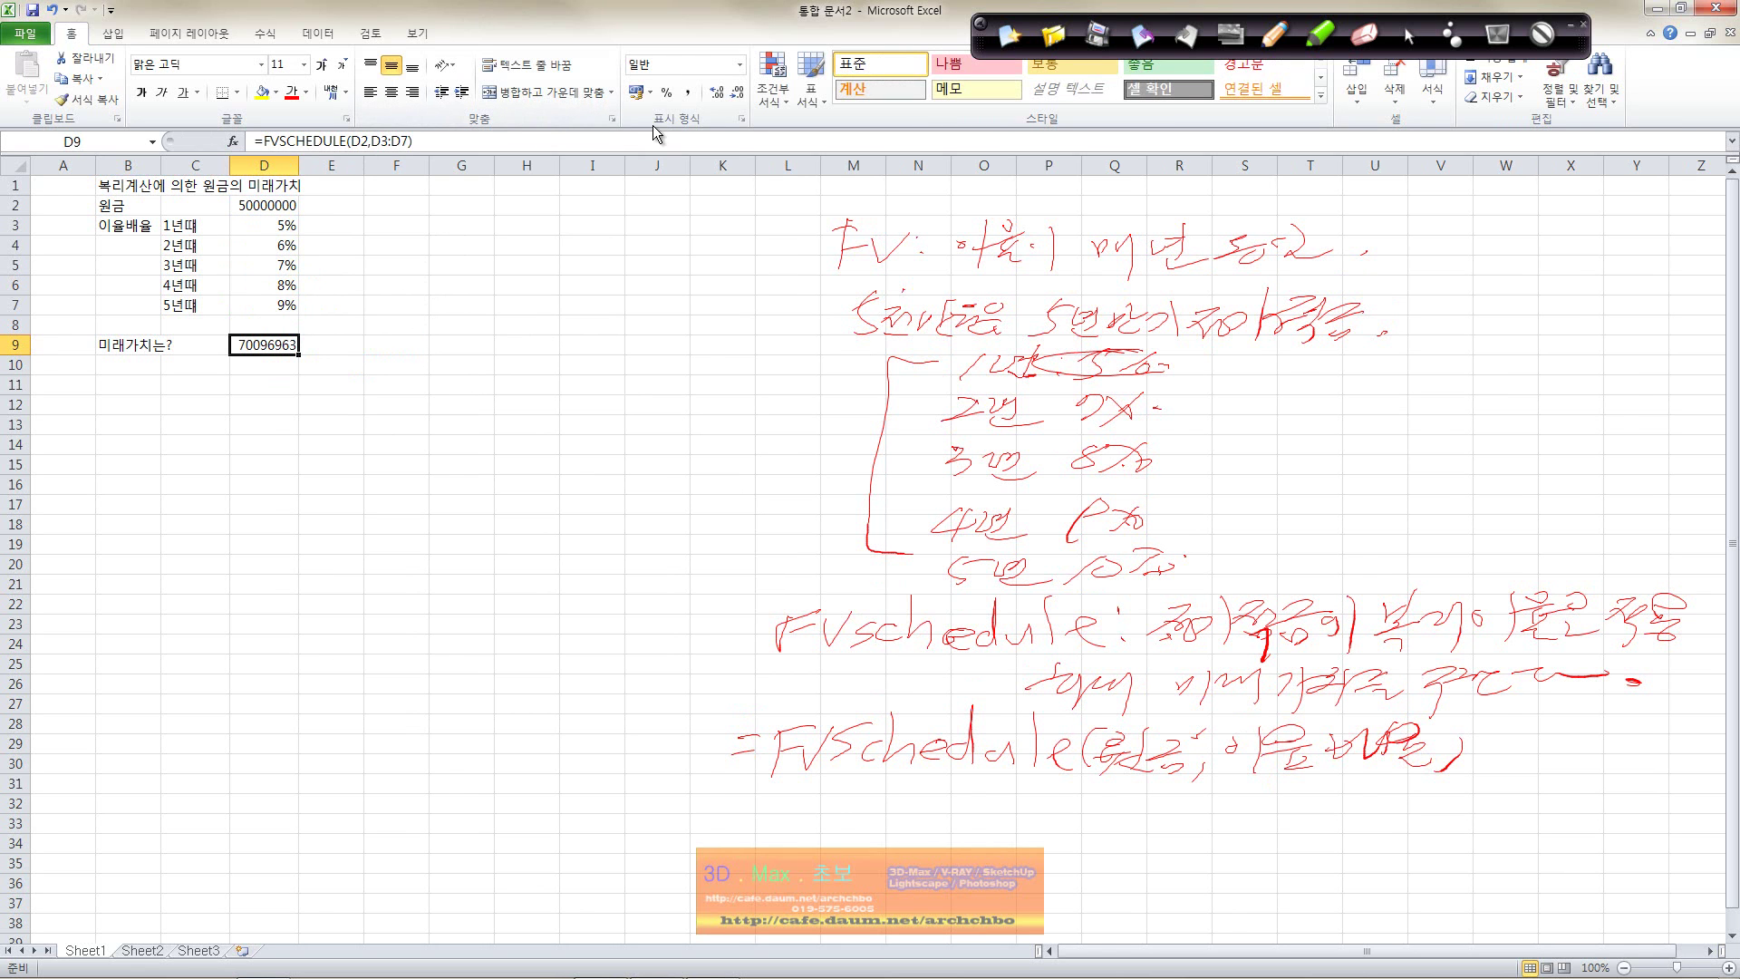
{"action": "left_click", "coordinate": [688, 91]}
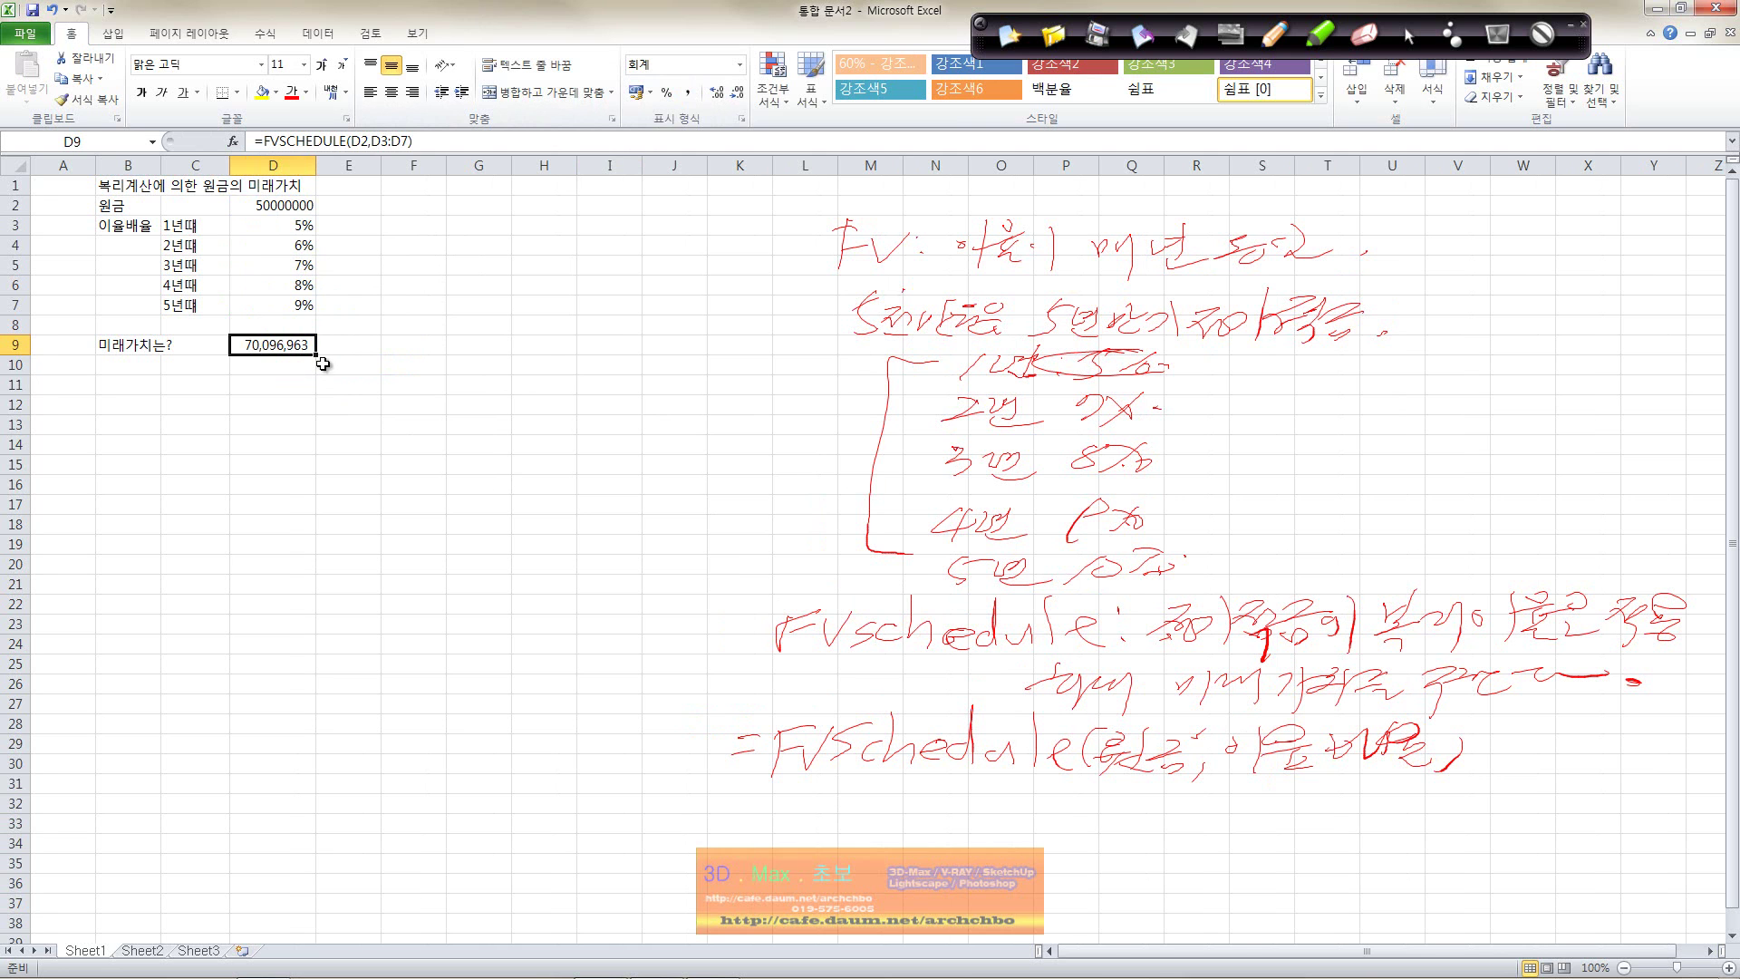
{"action": "left_click", "coordinate": [303, 208]}
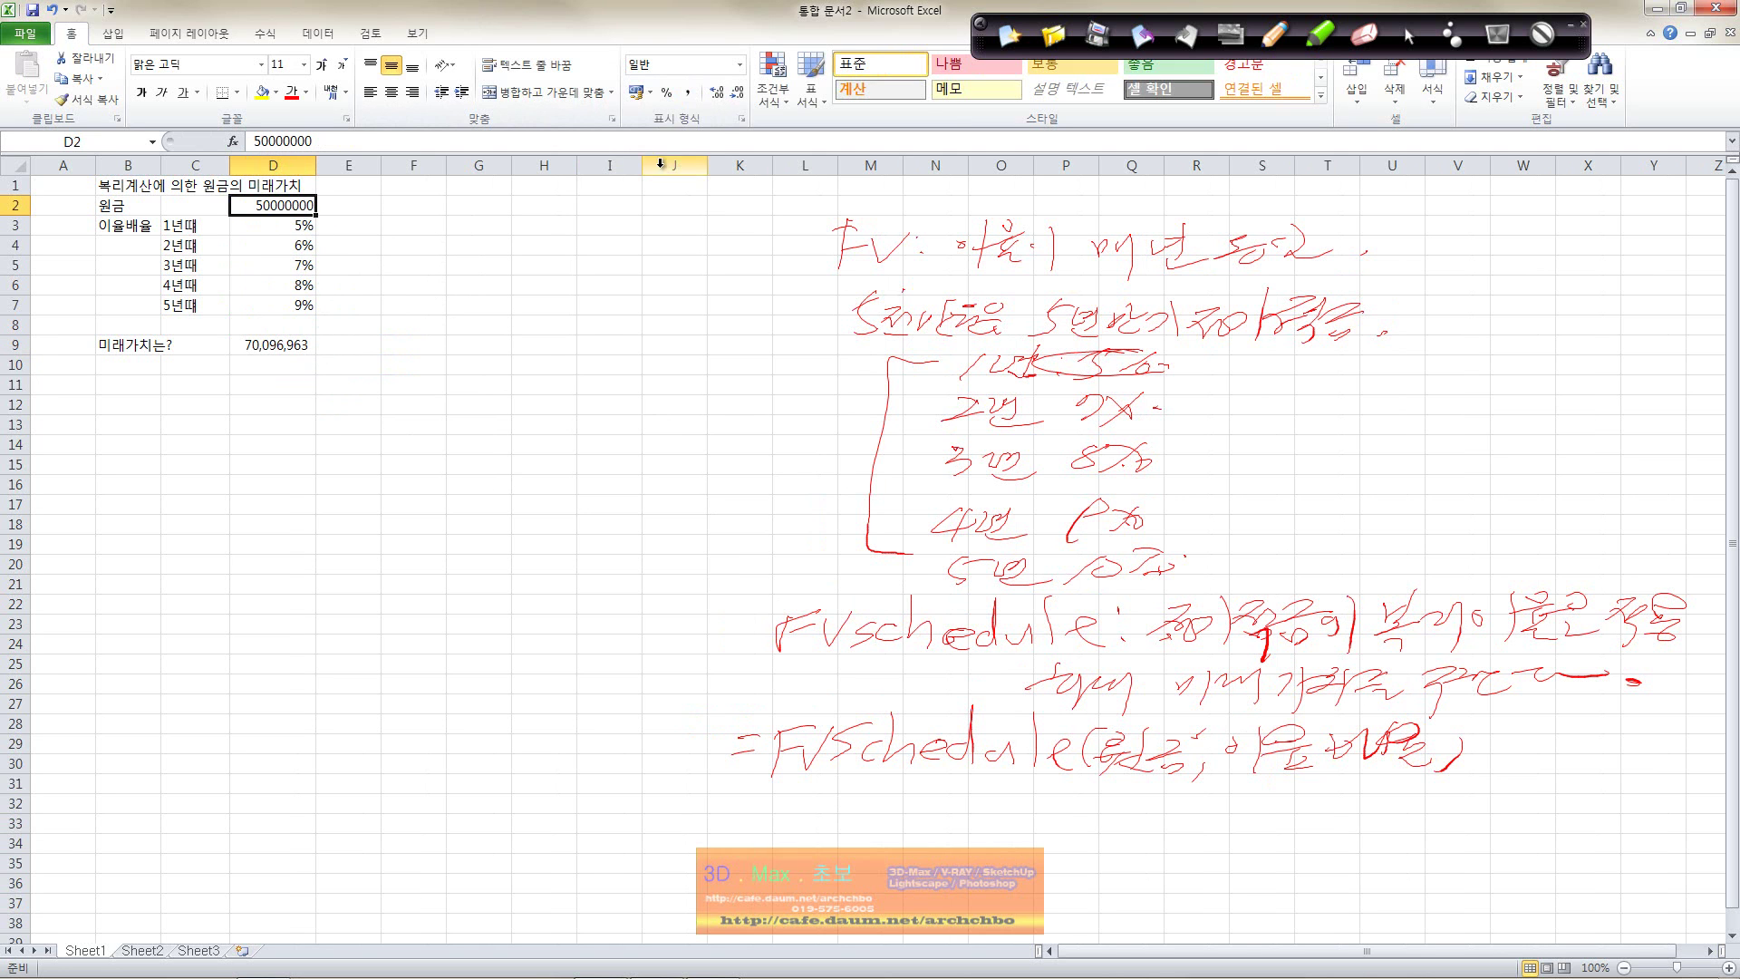
{"action": "left_click", "coordinate": [688, 91]}
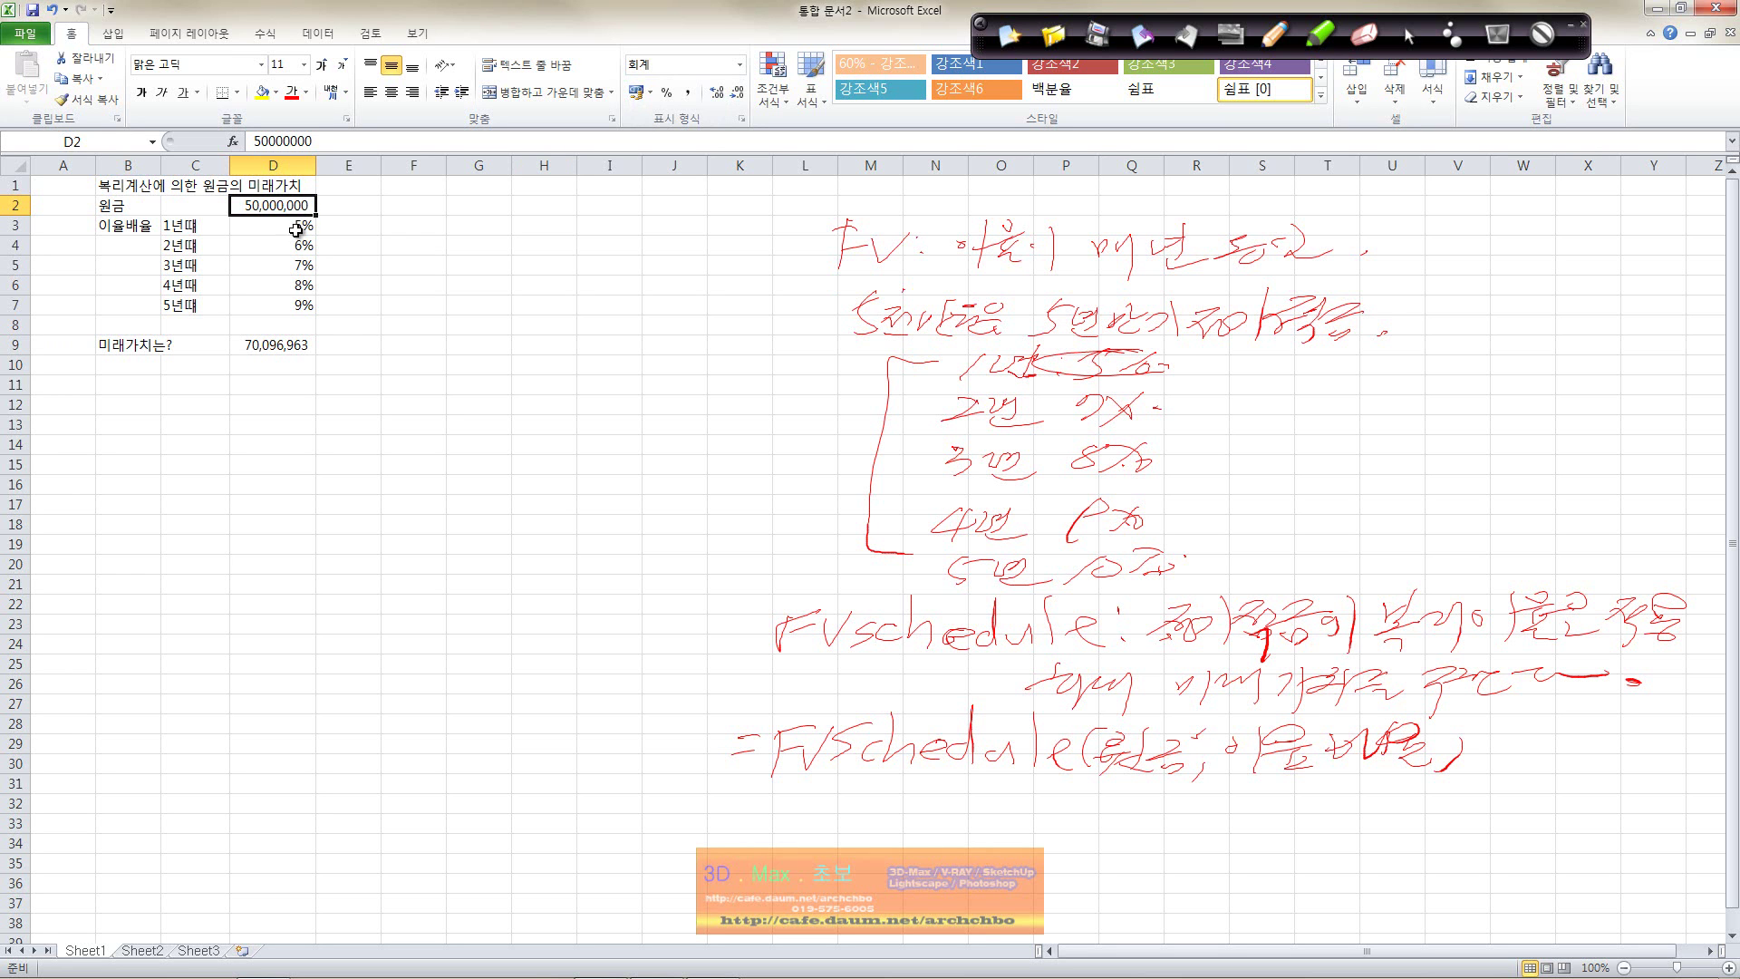
{"action": "left_click", "coordinate": [283, 349]}
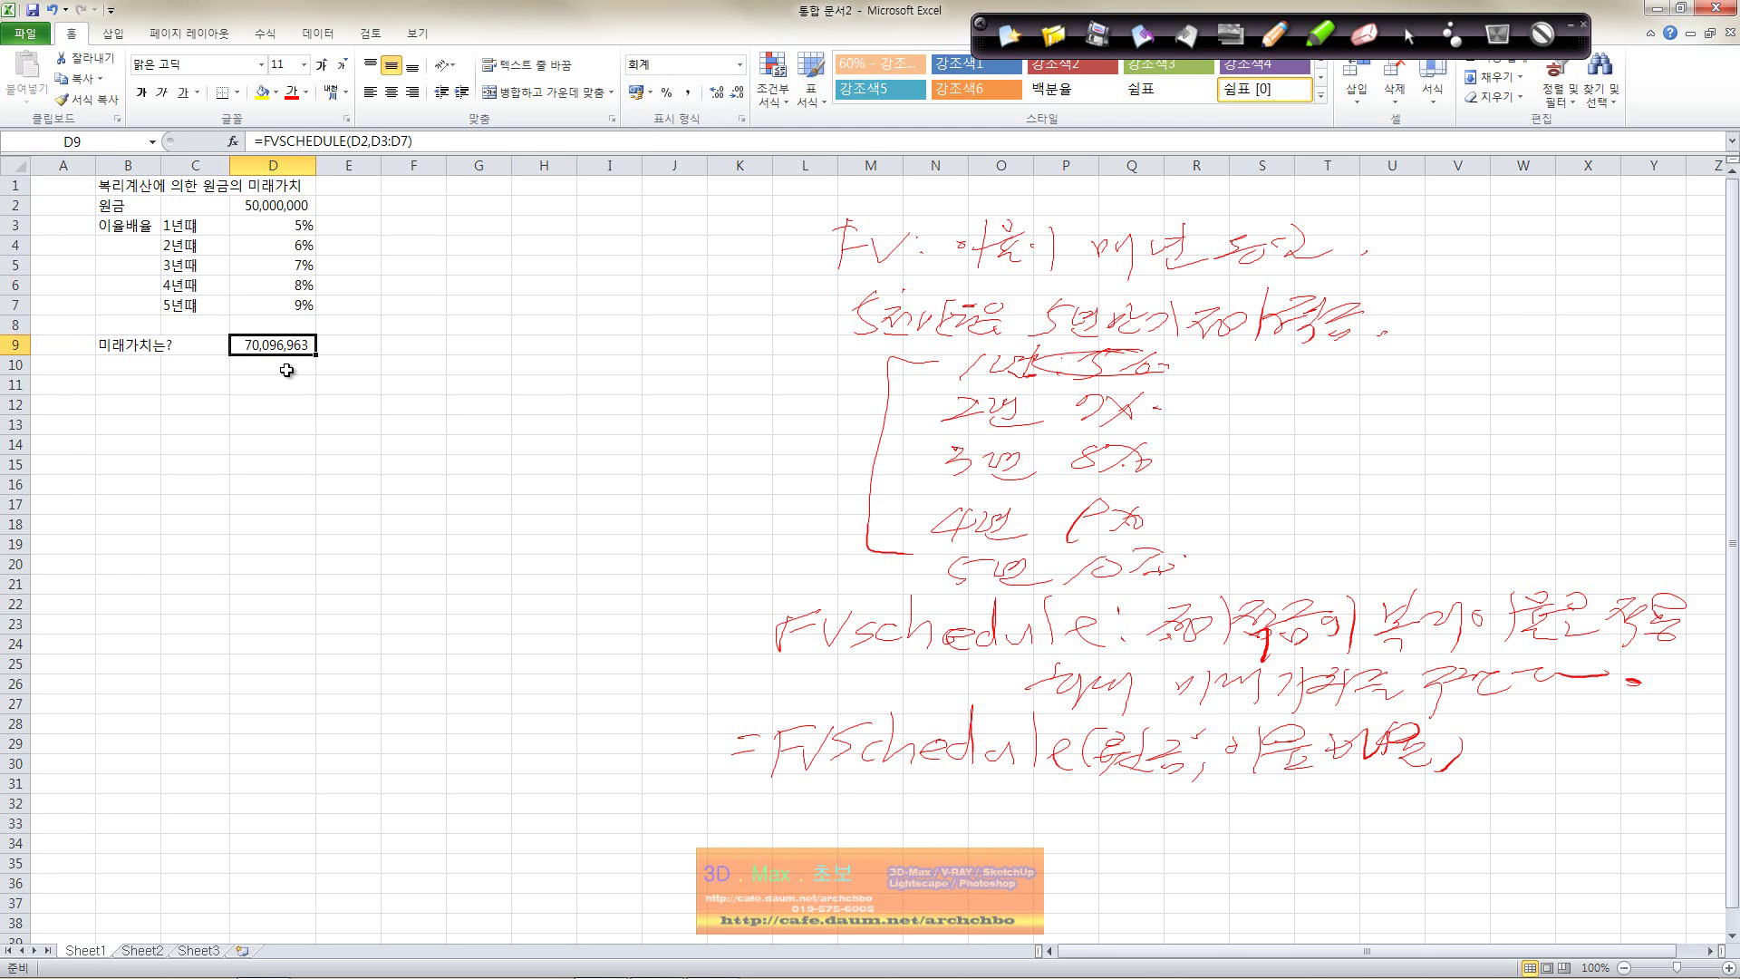